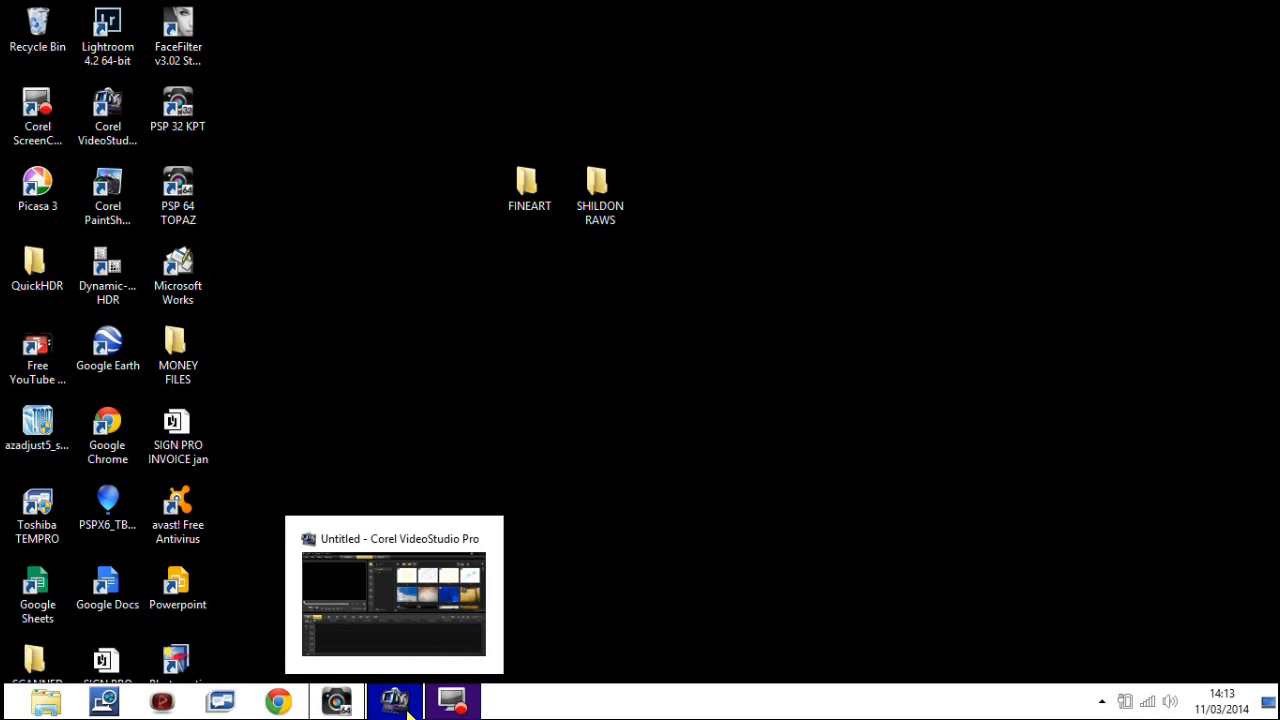
Step: Switch to Corel PaintShop Pro X6 and open the harbour photo SDC11765.JPG in the Edit workspace
click(337, 704)
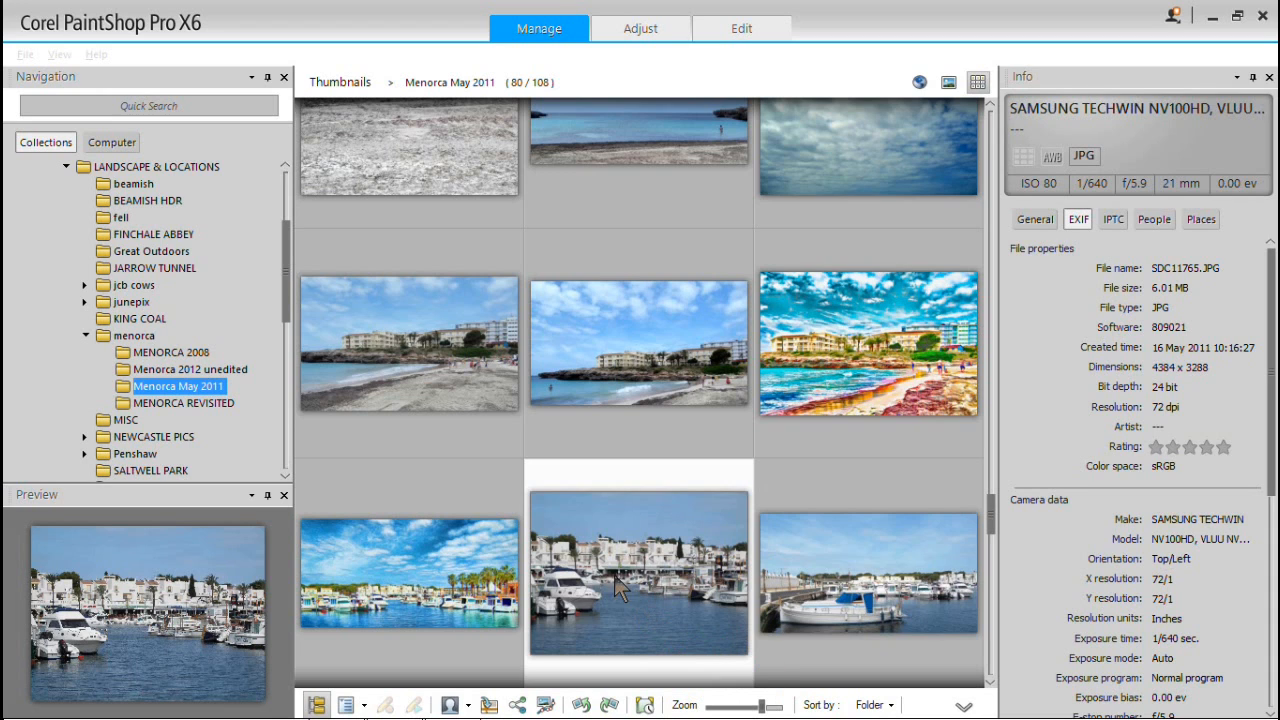
click(736, 29)
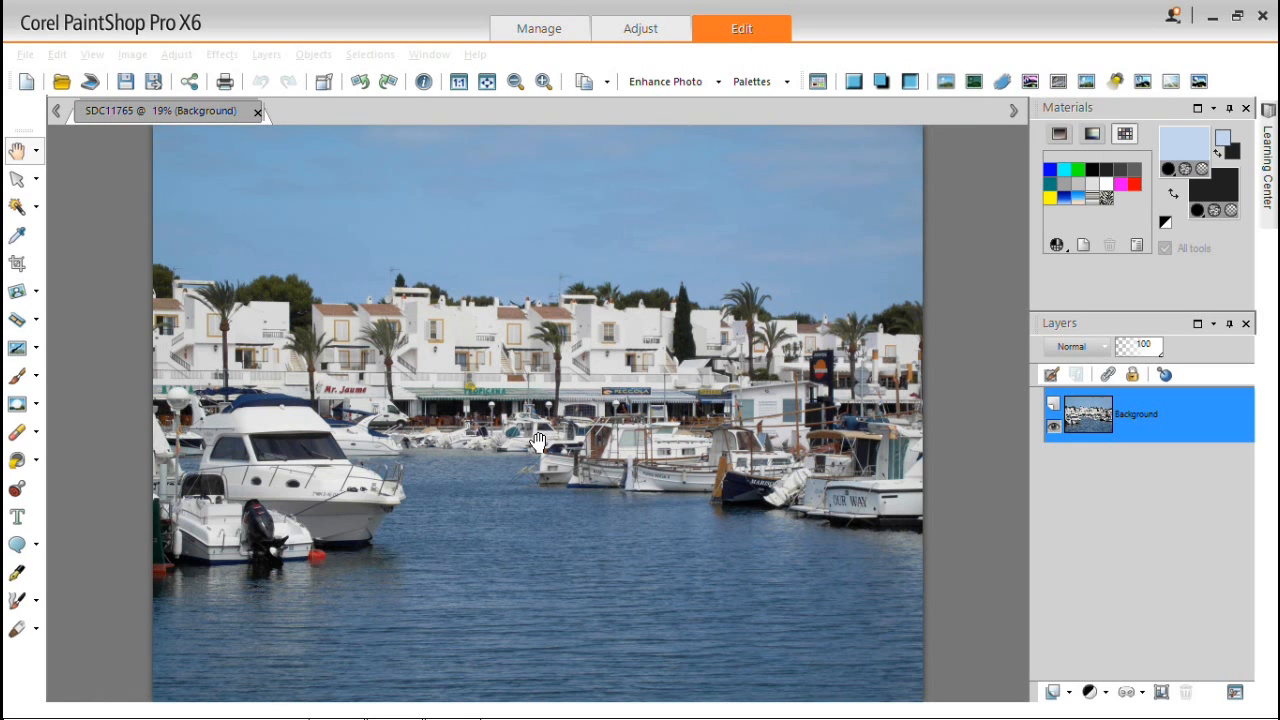
Step: Crop the harbour photo to a full-width panorama of 4372 x 1935 pixels, trimming sky above and water below
scroll(538, 442, down, 2)
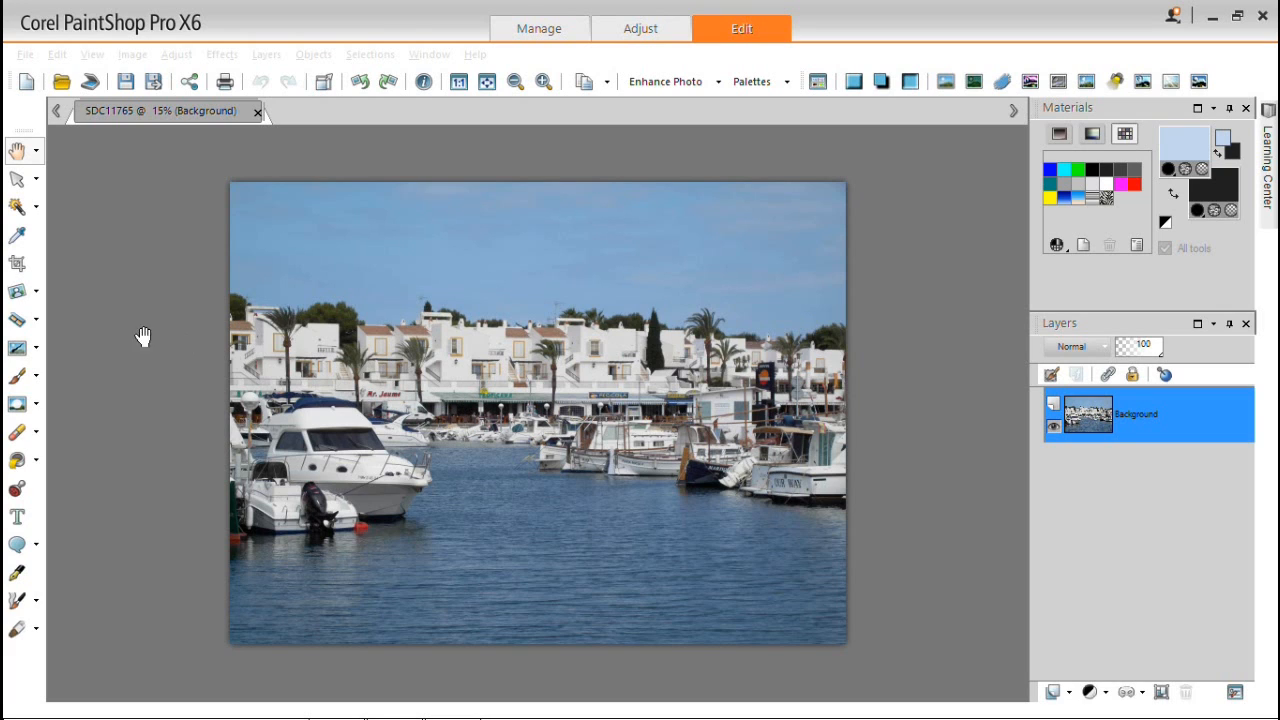
click(17, 264)
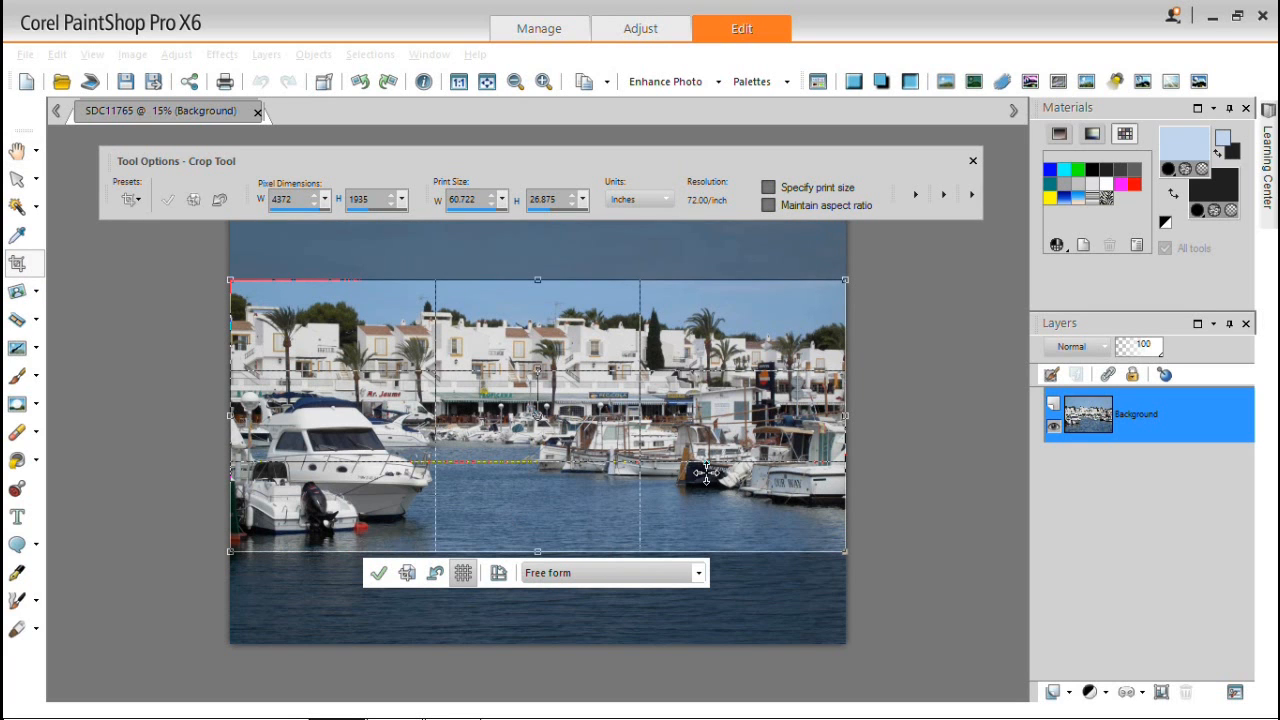
drag(618, 487, 619, 485)
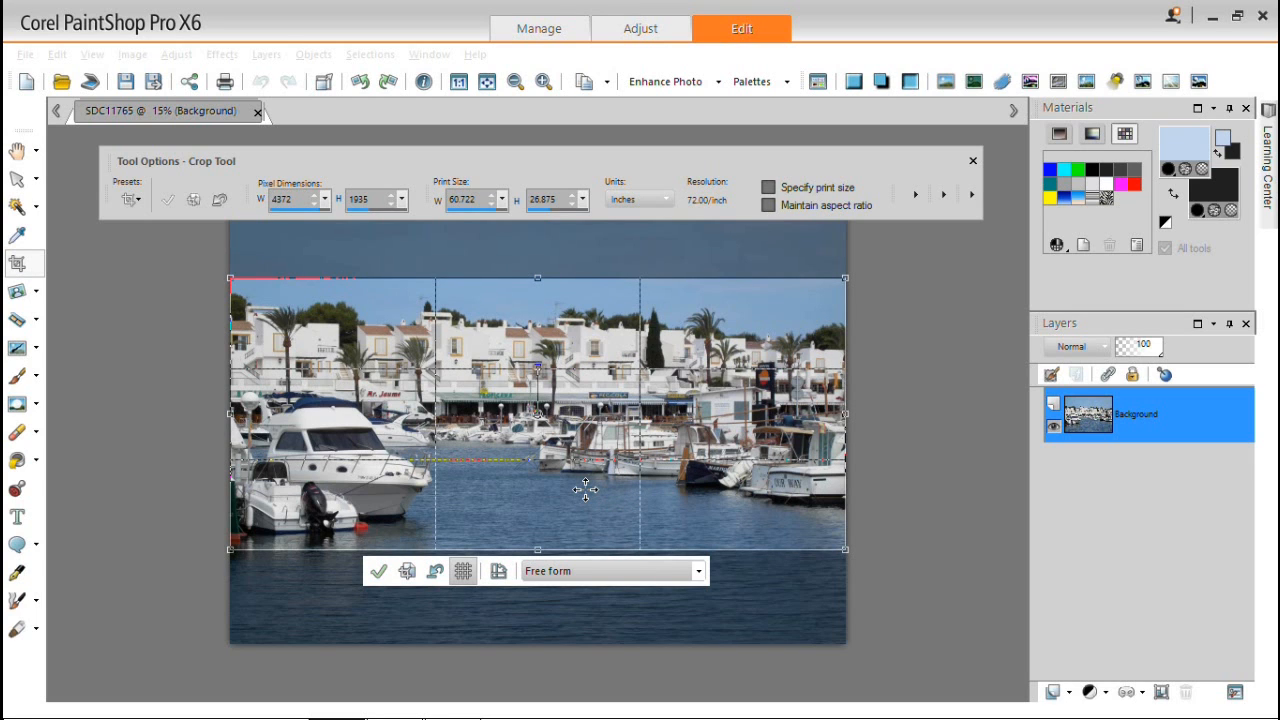
double_click(585, 489)
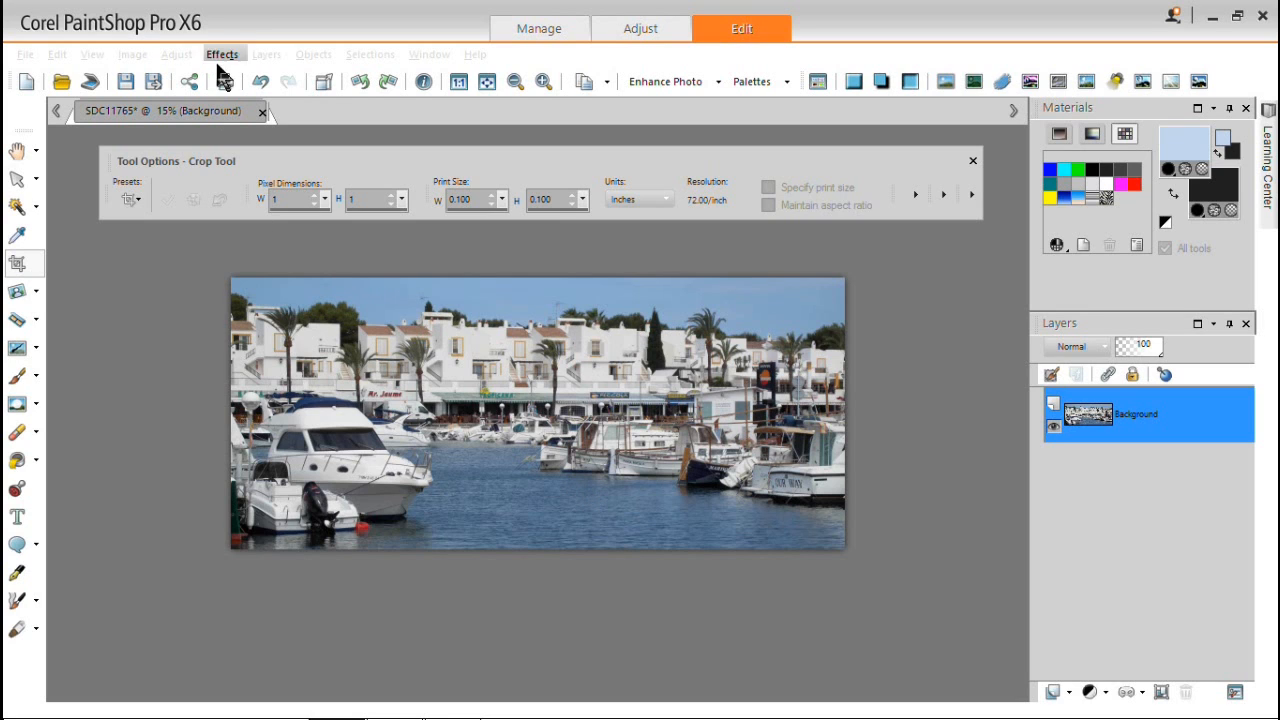
Step: Apply Edge Preserving Smooth to the cropped photo with an amount of smoothing of 30, accepting the Crop tool reset
click(180, 57)
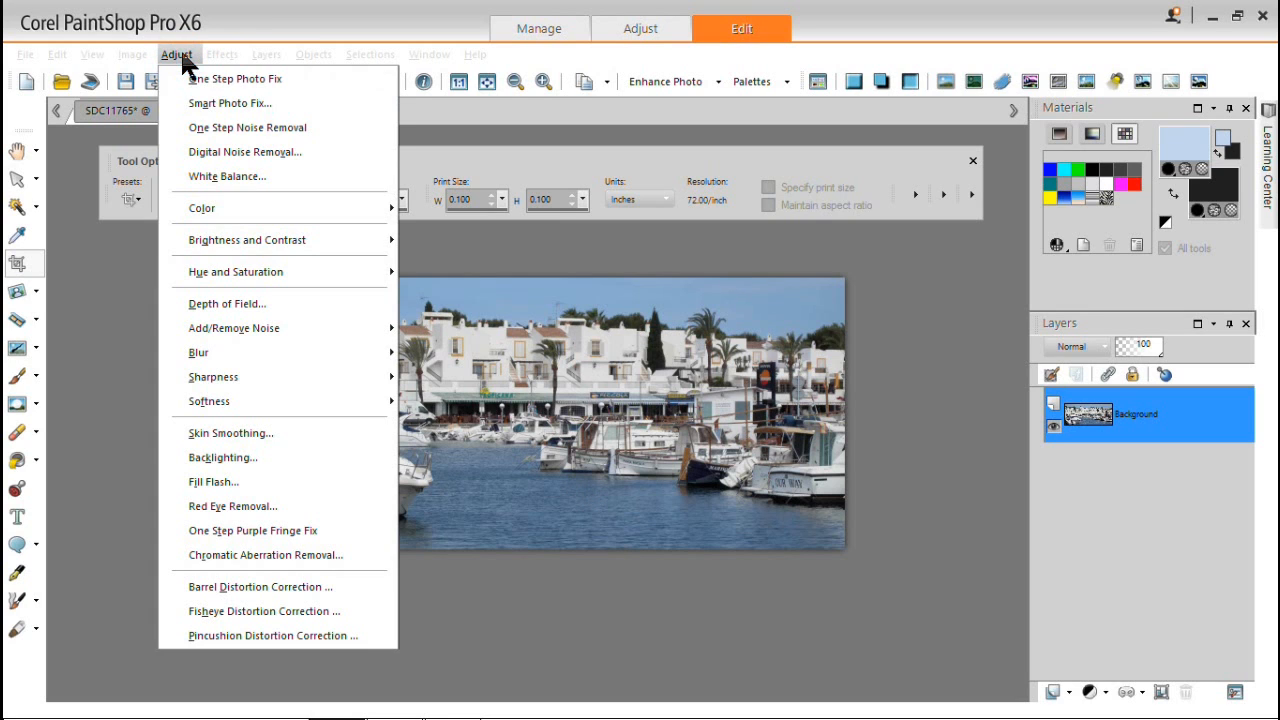
mouse_move(249, 331)
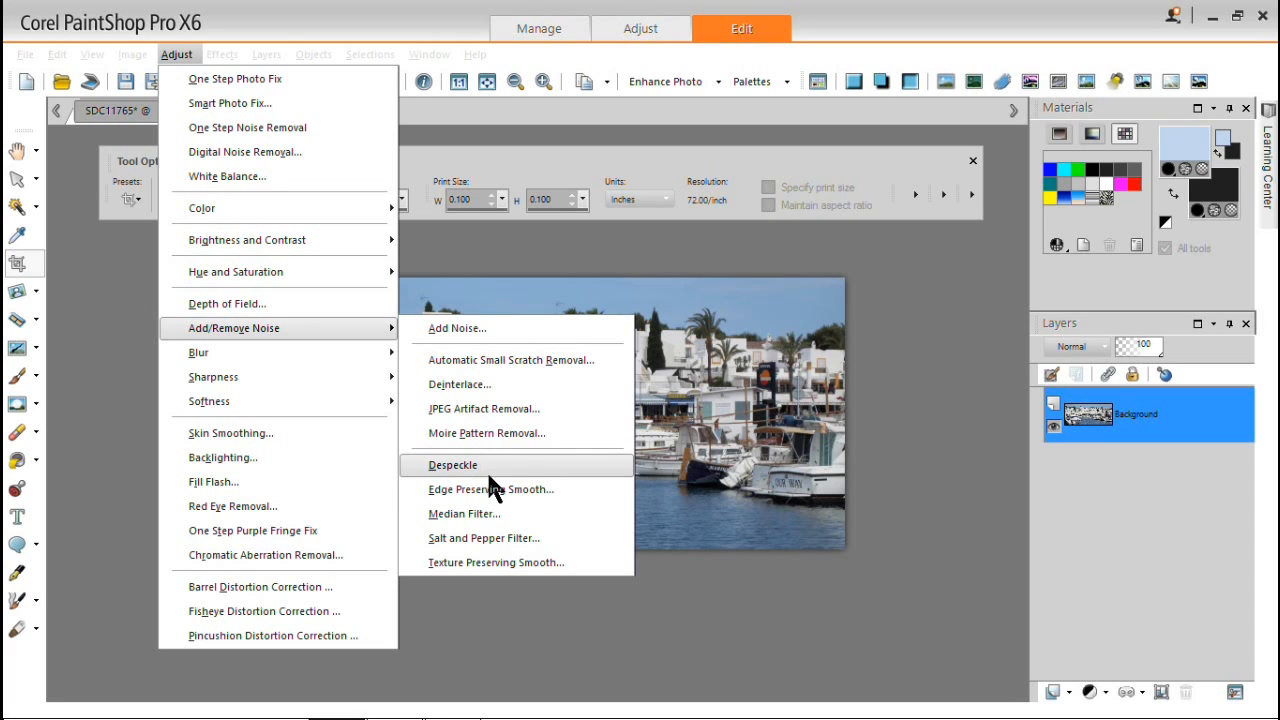
click(538, 489)
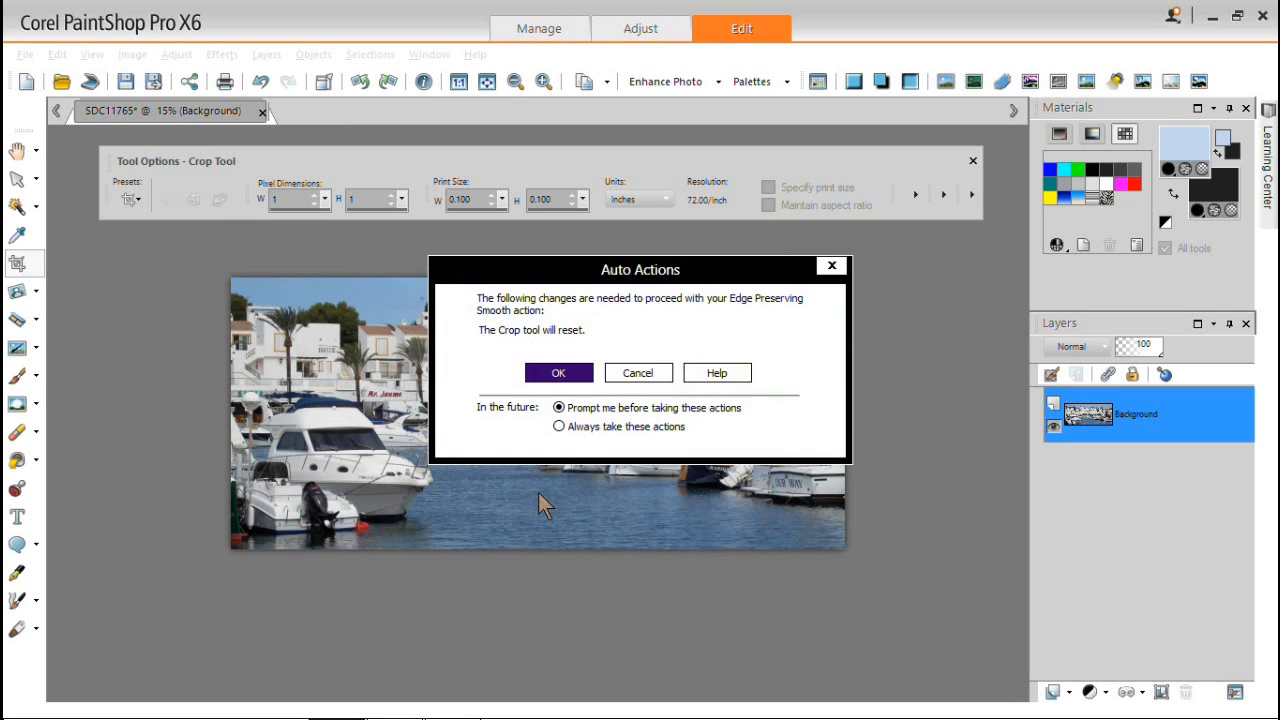
click(584, 376)
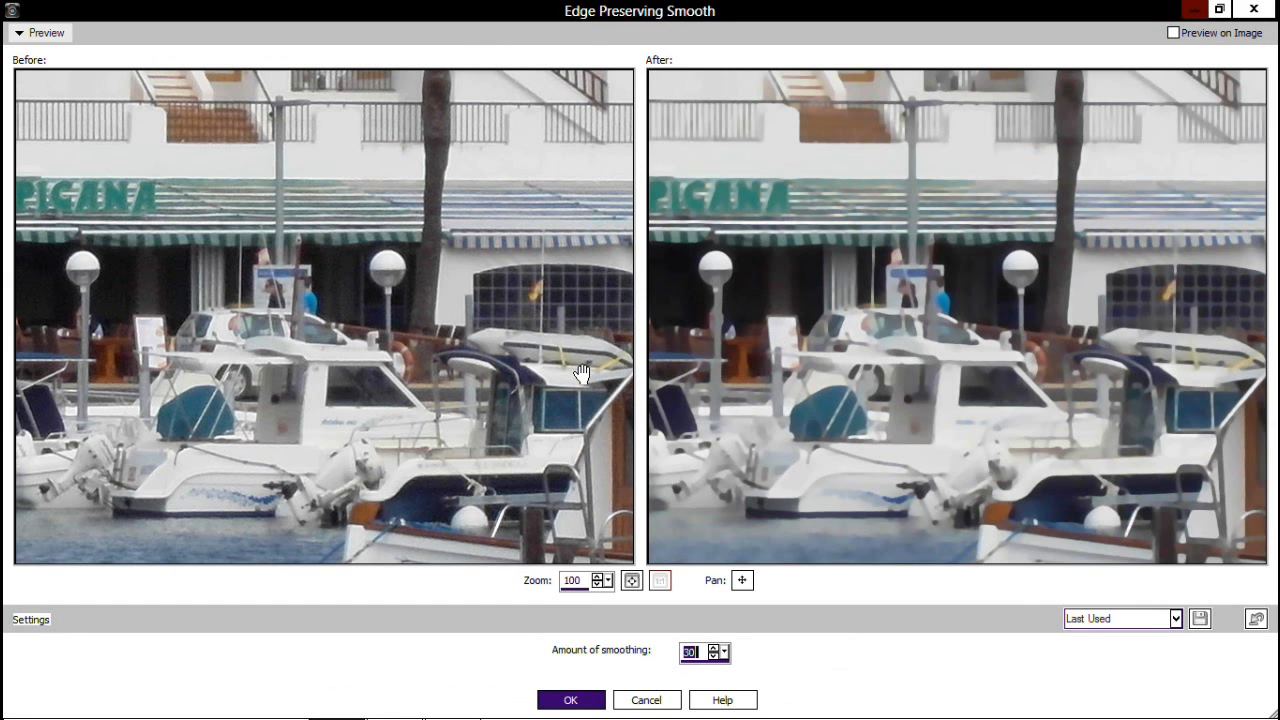
click(576, 700)
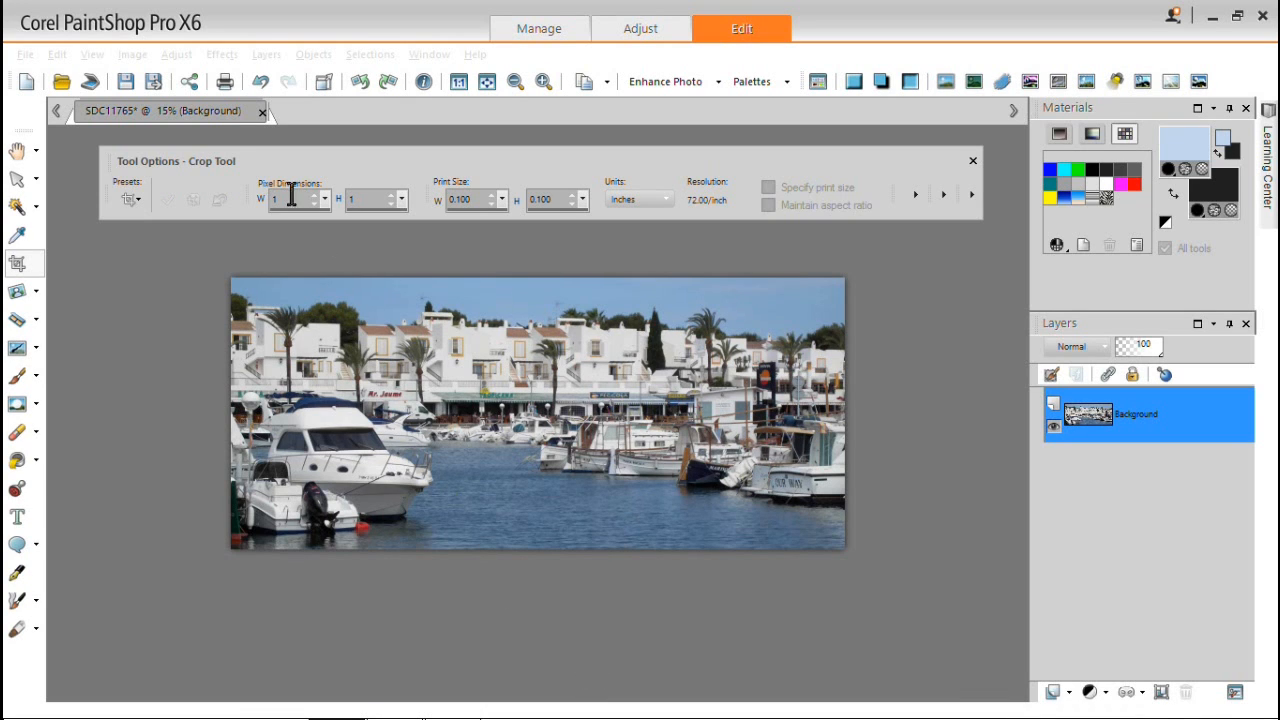
Step: Open the photo in the Topaz Adjust 5 plugin and apply the Color Blast preset from the Adjust 4 Preset List
click(222, 54)
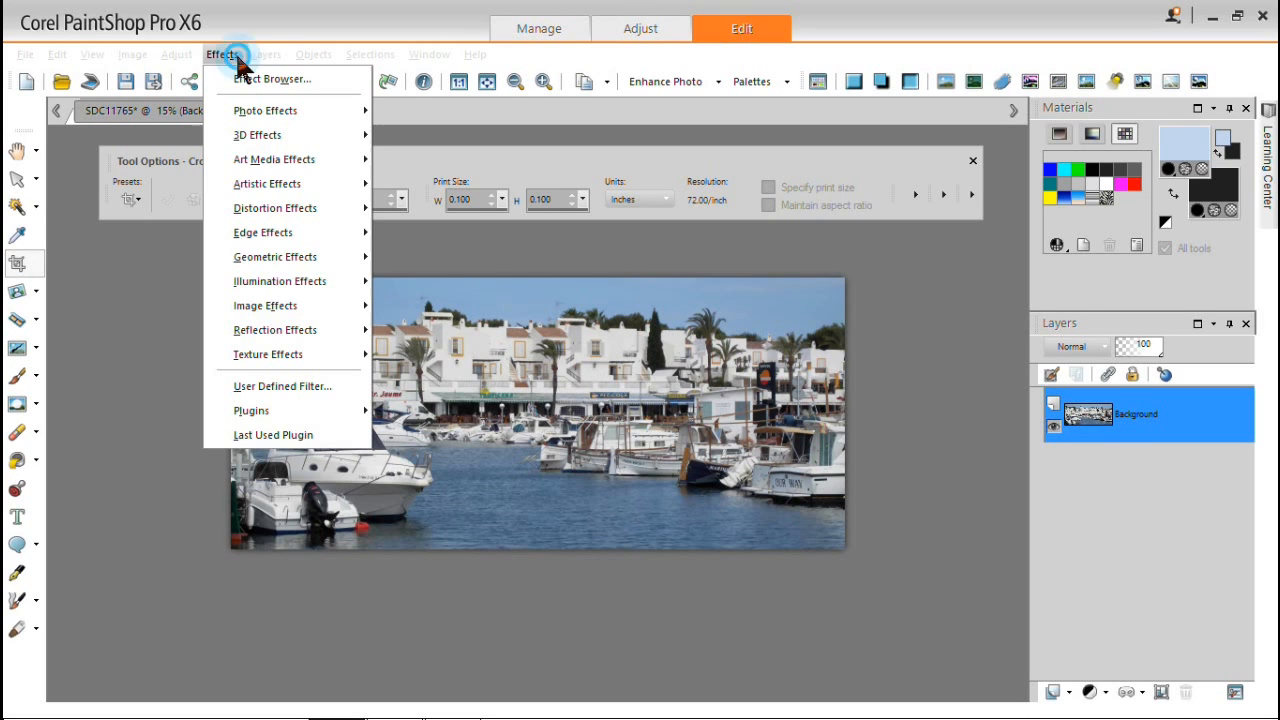
mouse_move(289, 412)
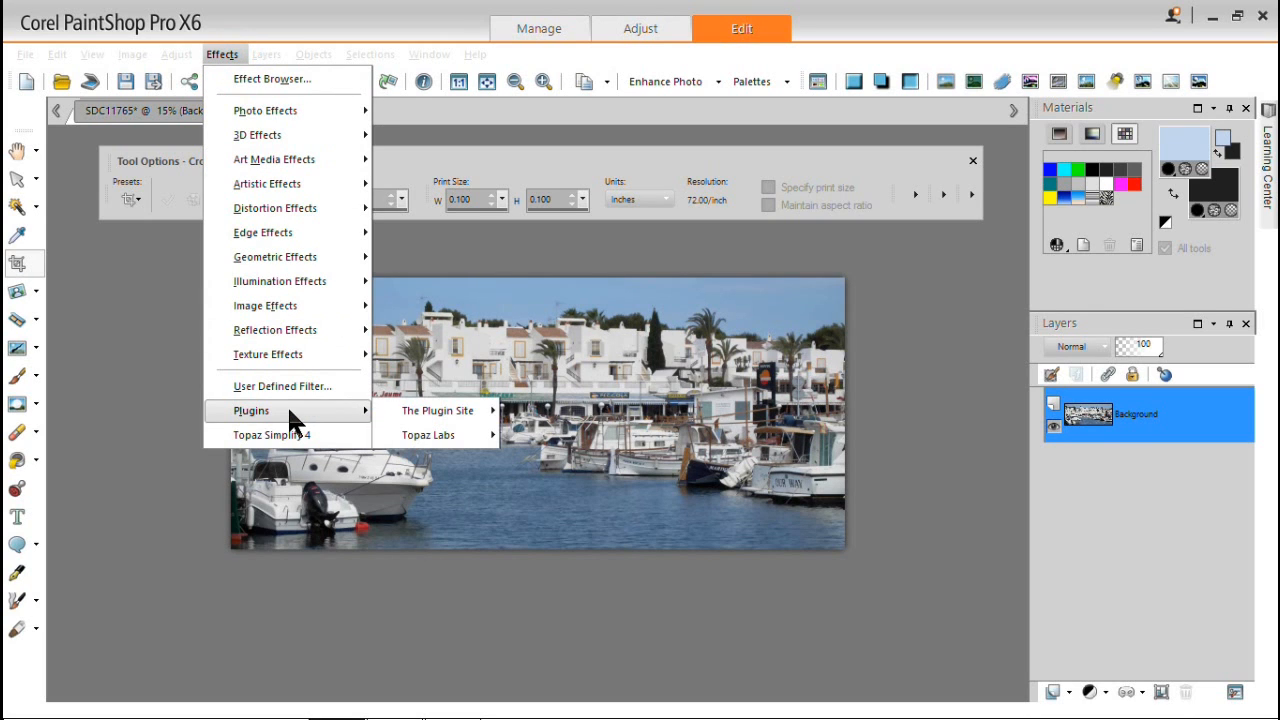
mouse_move(455, 446)
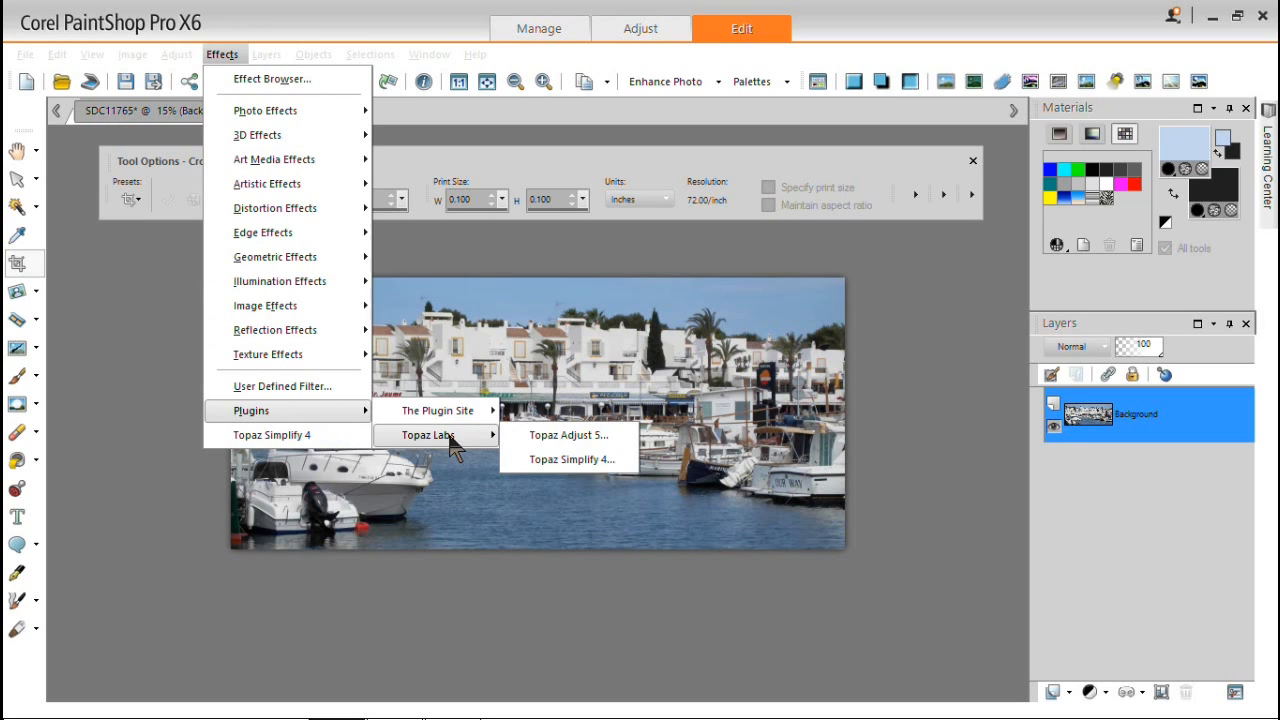
click(577, 445)
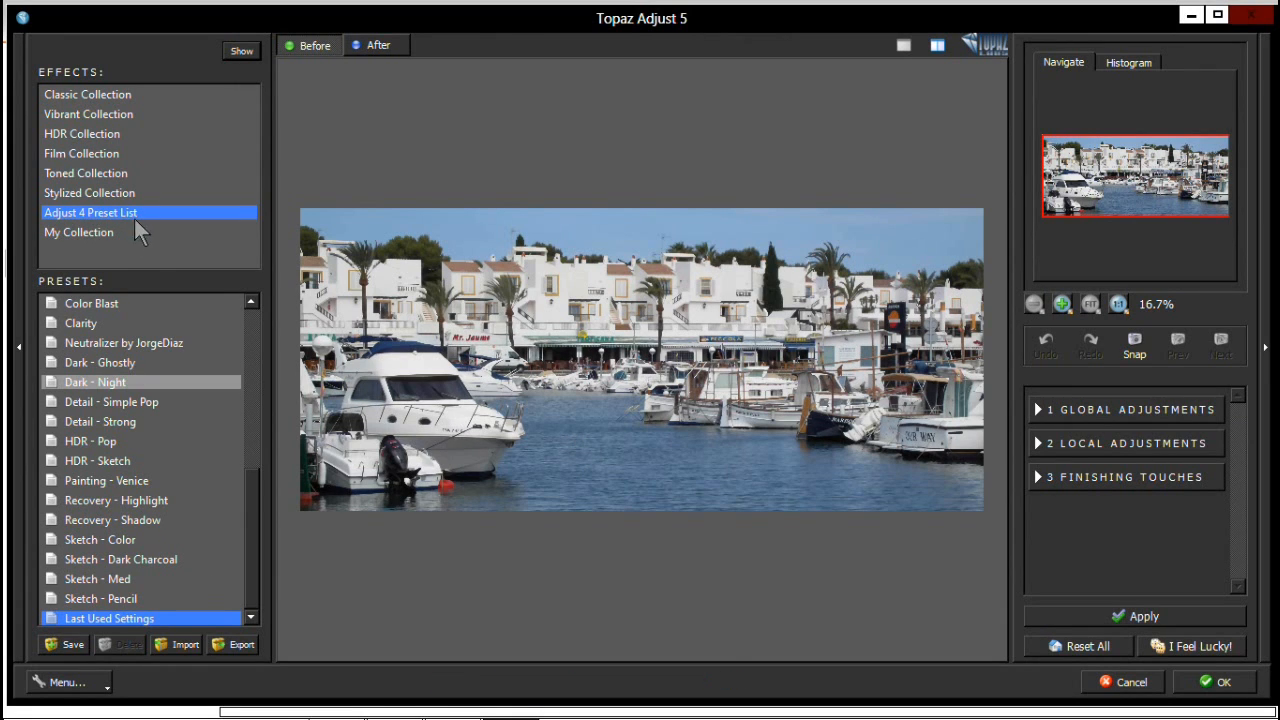
click(113, 305)
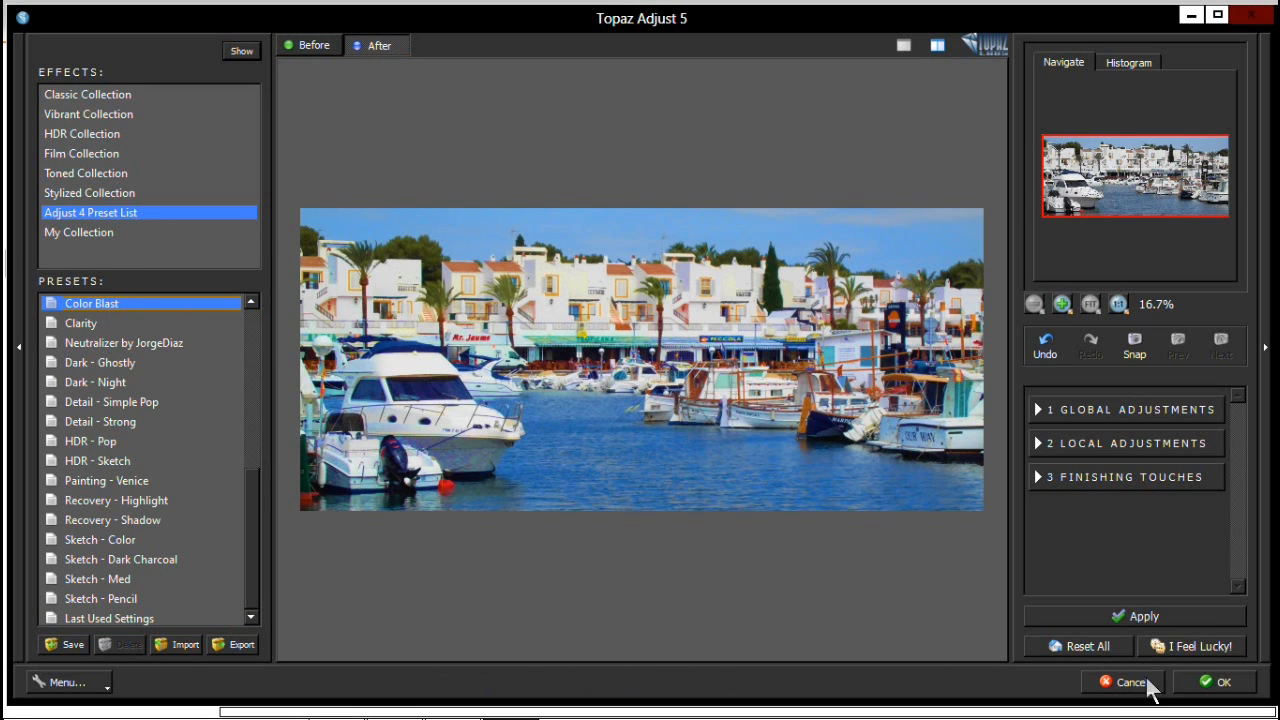
click(1151, 618)
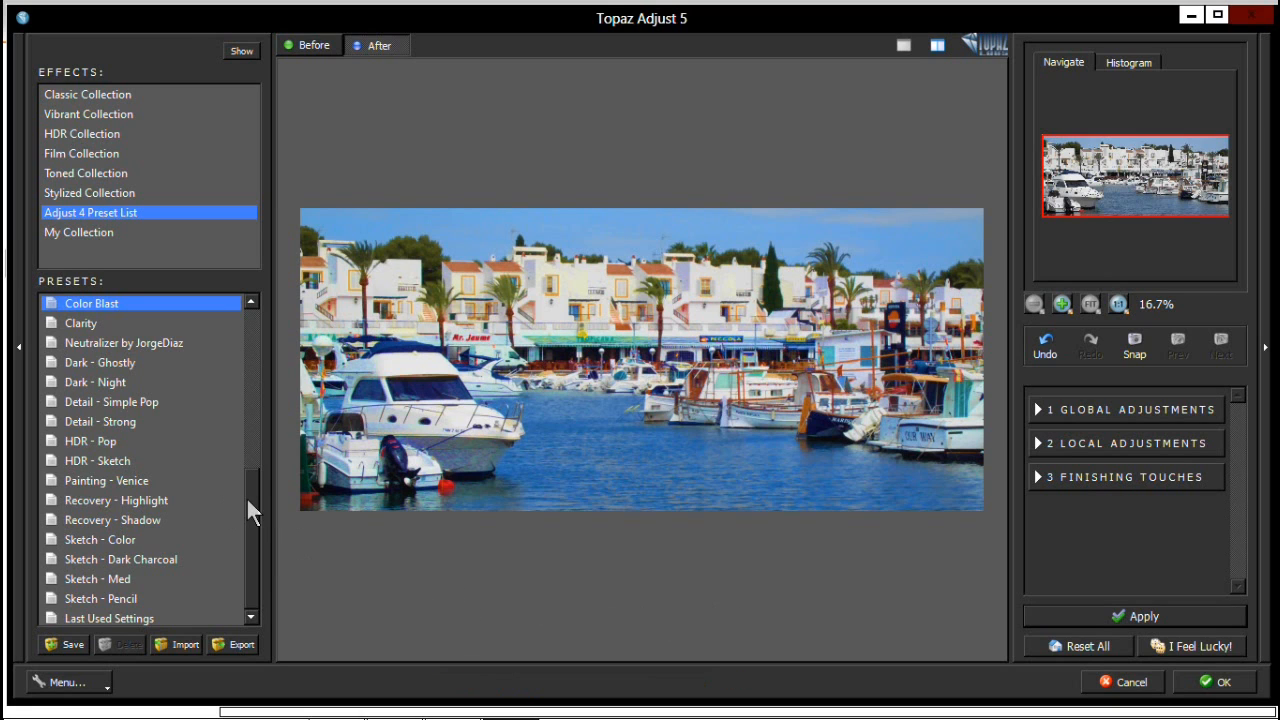
Step: Choose the Dramatic preset from the Adjust 4 Preset List and accept the Topaz Adjust result
scroll(240, 440, up, 6)
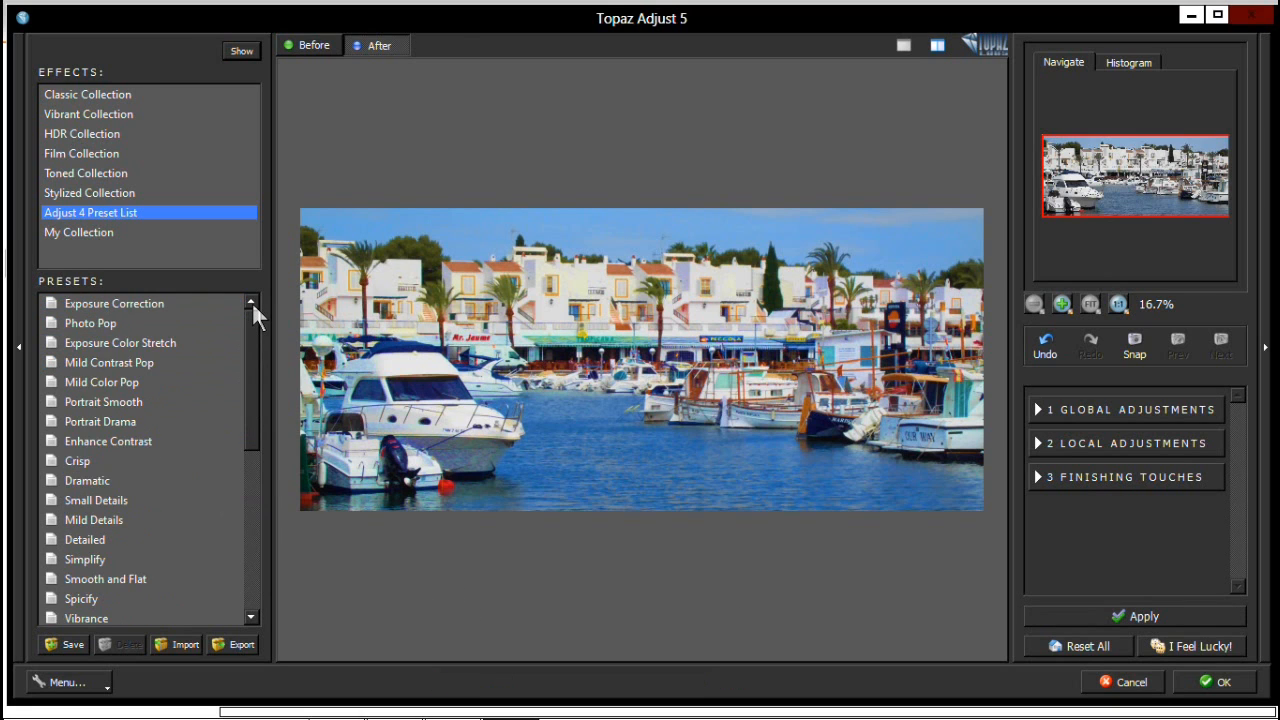
click(94, 484)
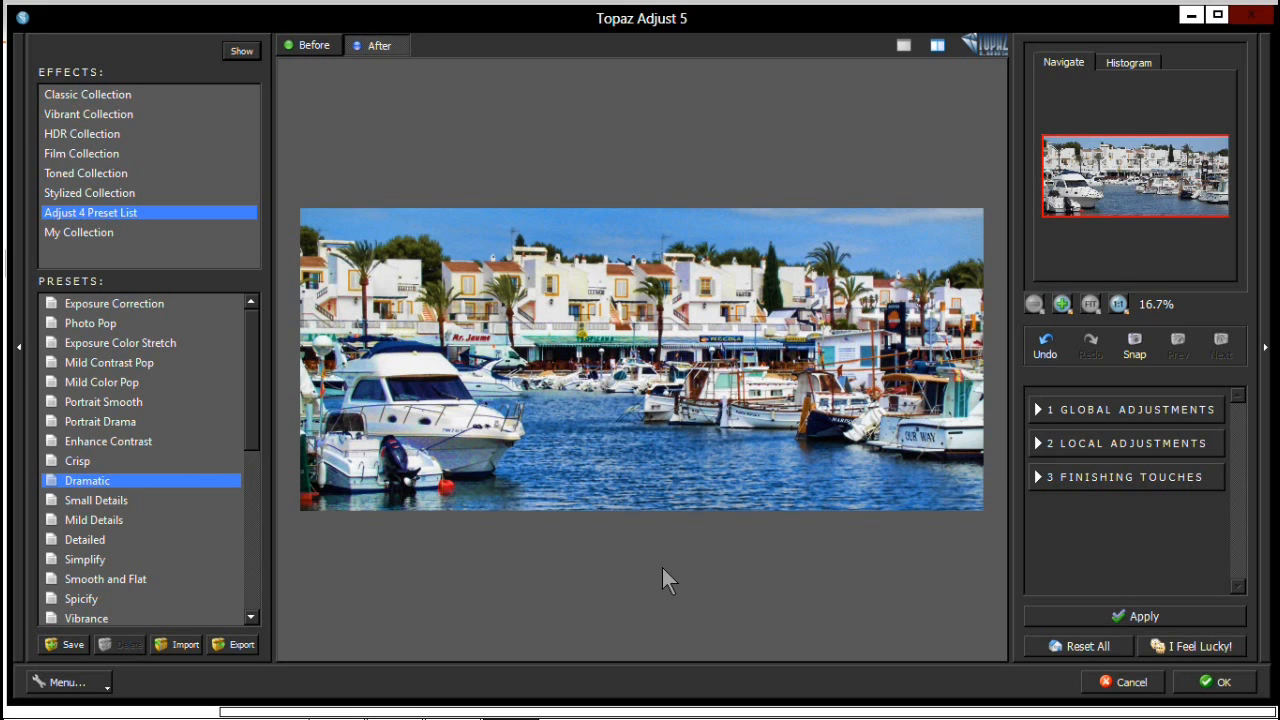
click(1208, 690)
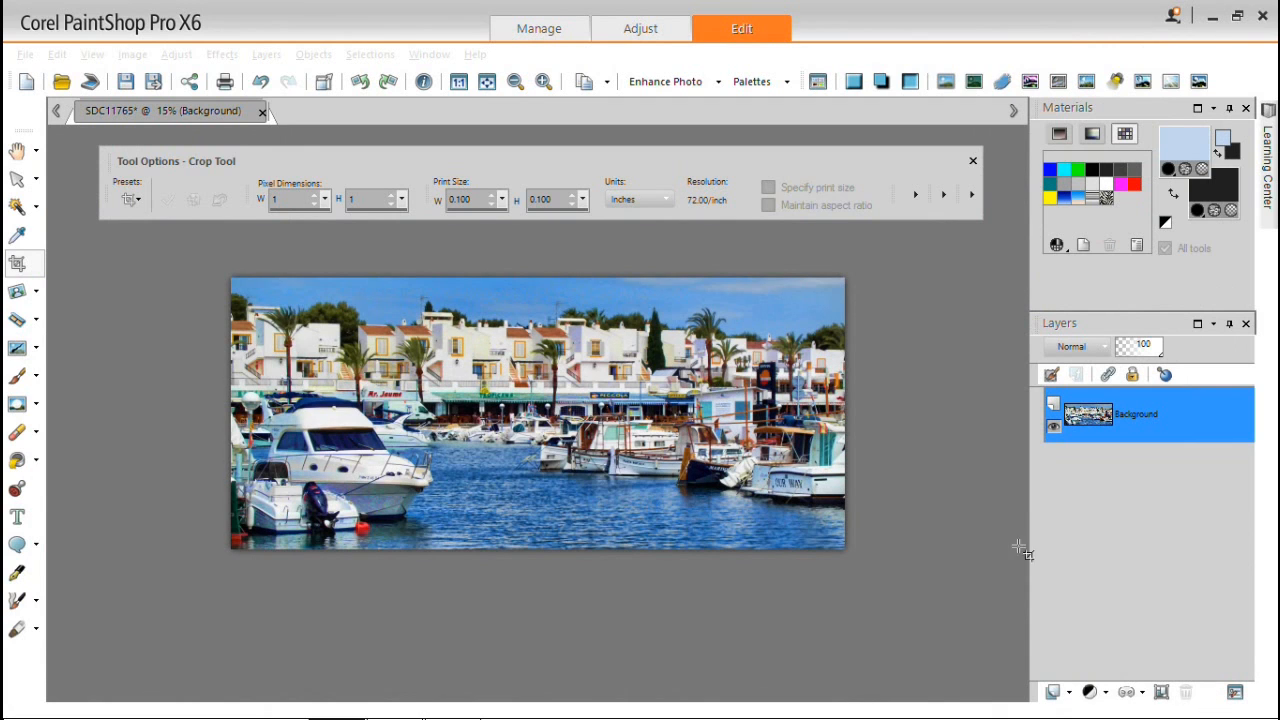
Step: Open the photo in the Topaz Simplify 4 plugin and show the Line and Ink collection as a thumbnail grid
click(227, 56)
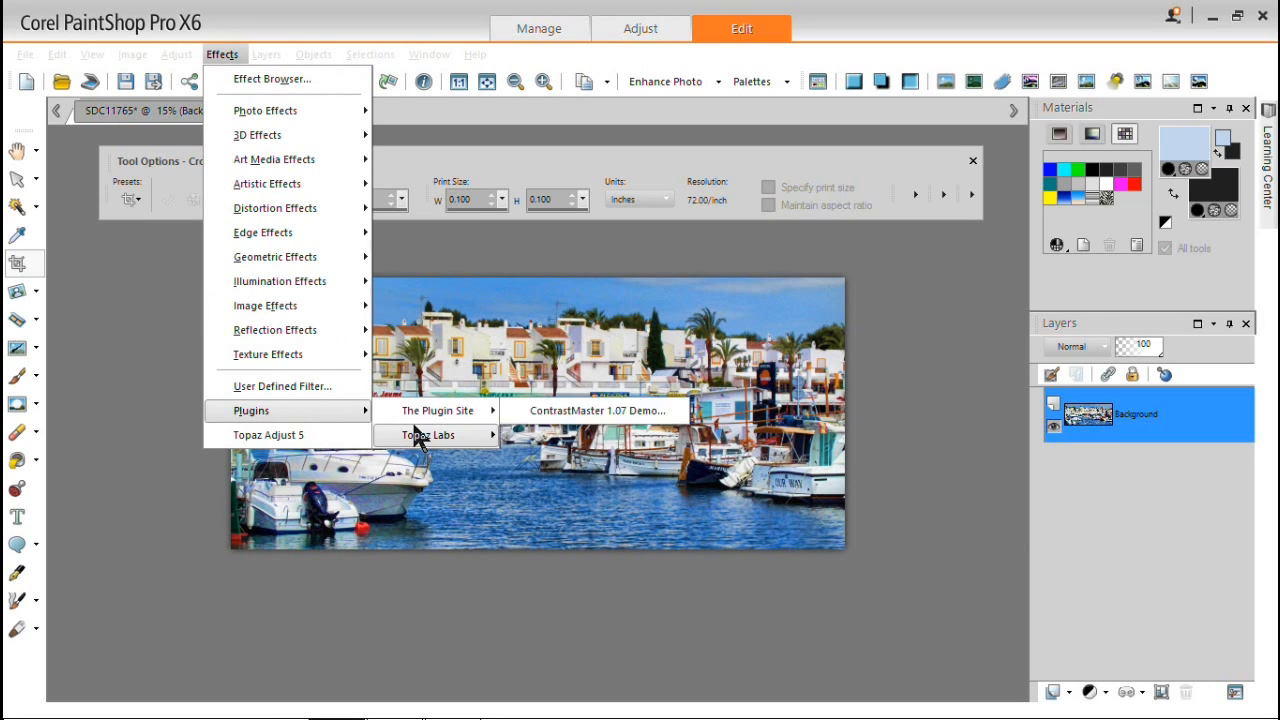
mouse_move(438, 436)
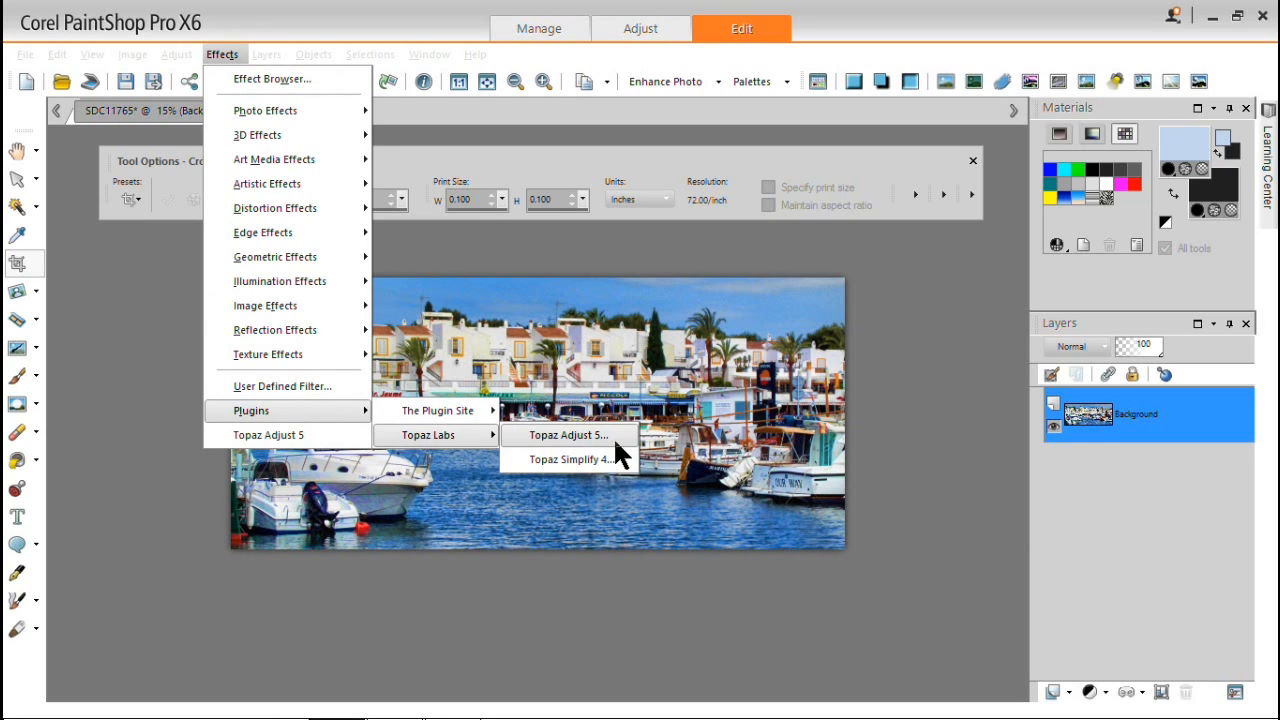
click(614, 461)
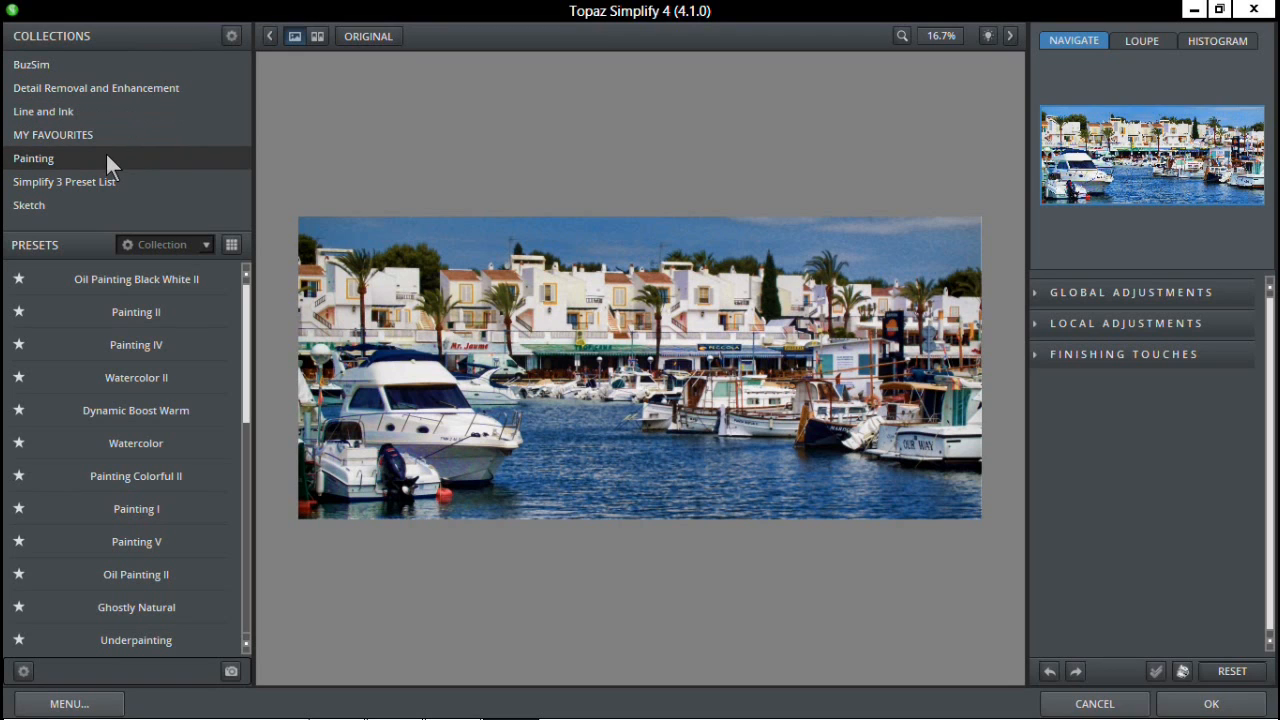
click(118, 86)
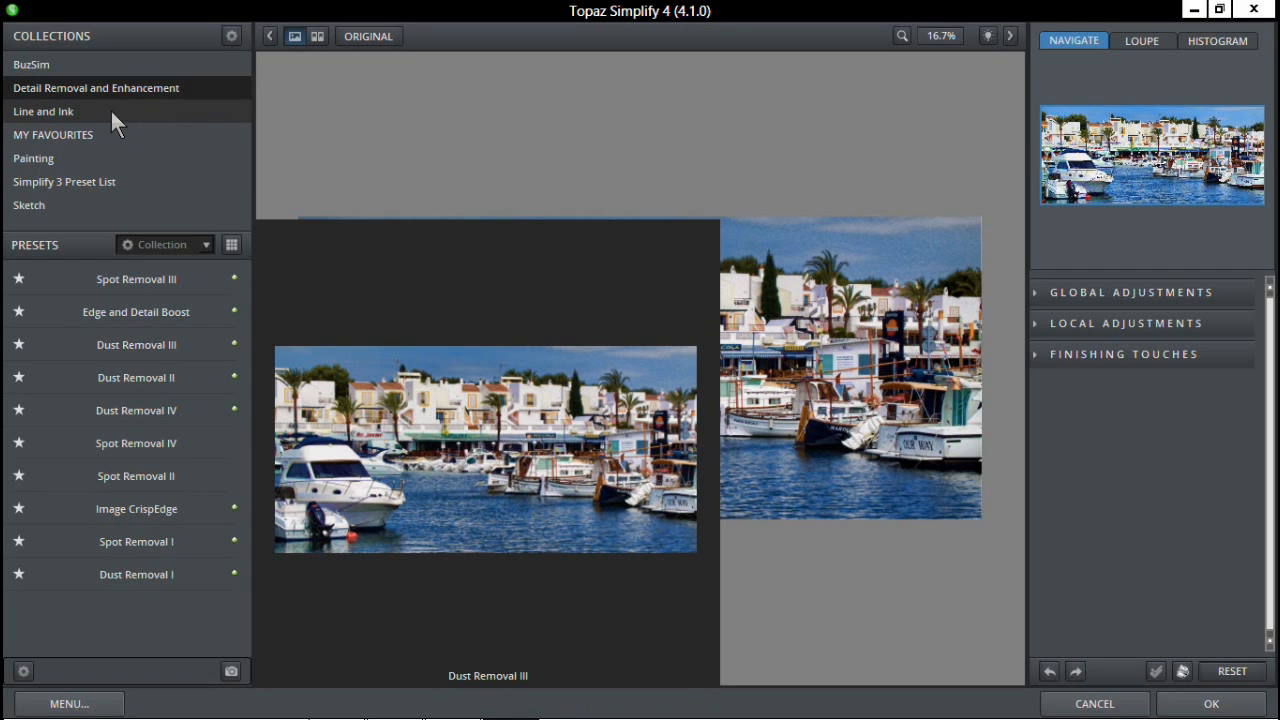
click(111, 113)
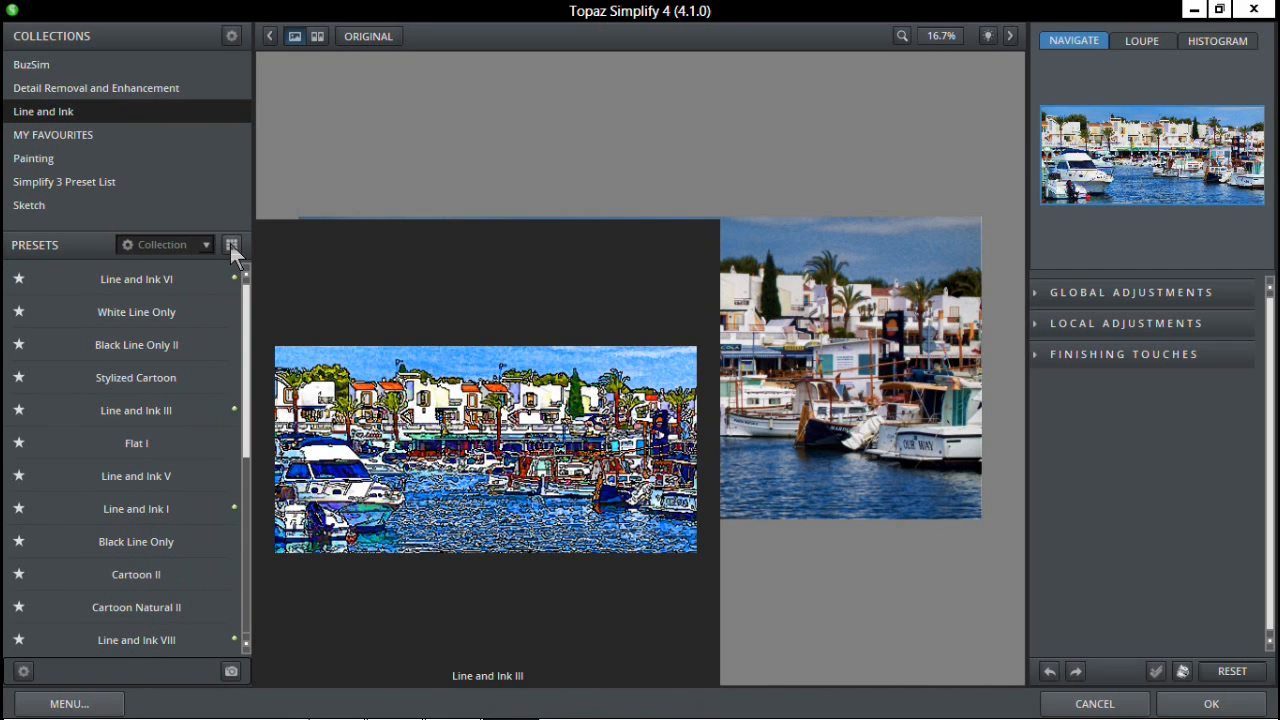
click(231, 245)
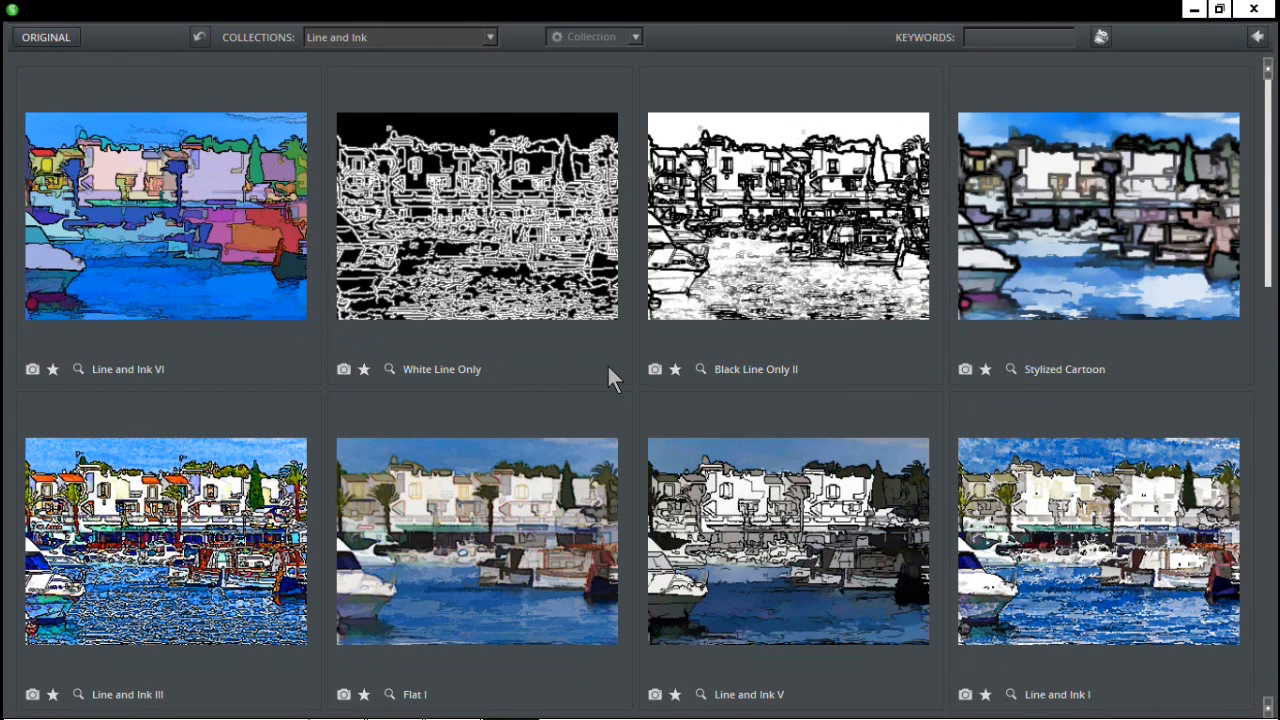
Step: Choose the Line and Ink VII preset from the thumbnails and inspect its preview at 50% zoom
scroll(612, 380, down, 1)
scroll(612, 380, down, 1)
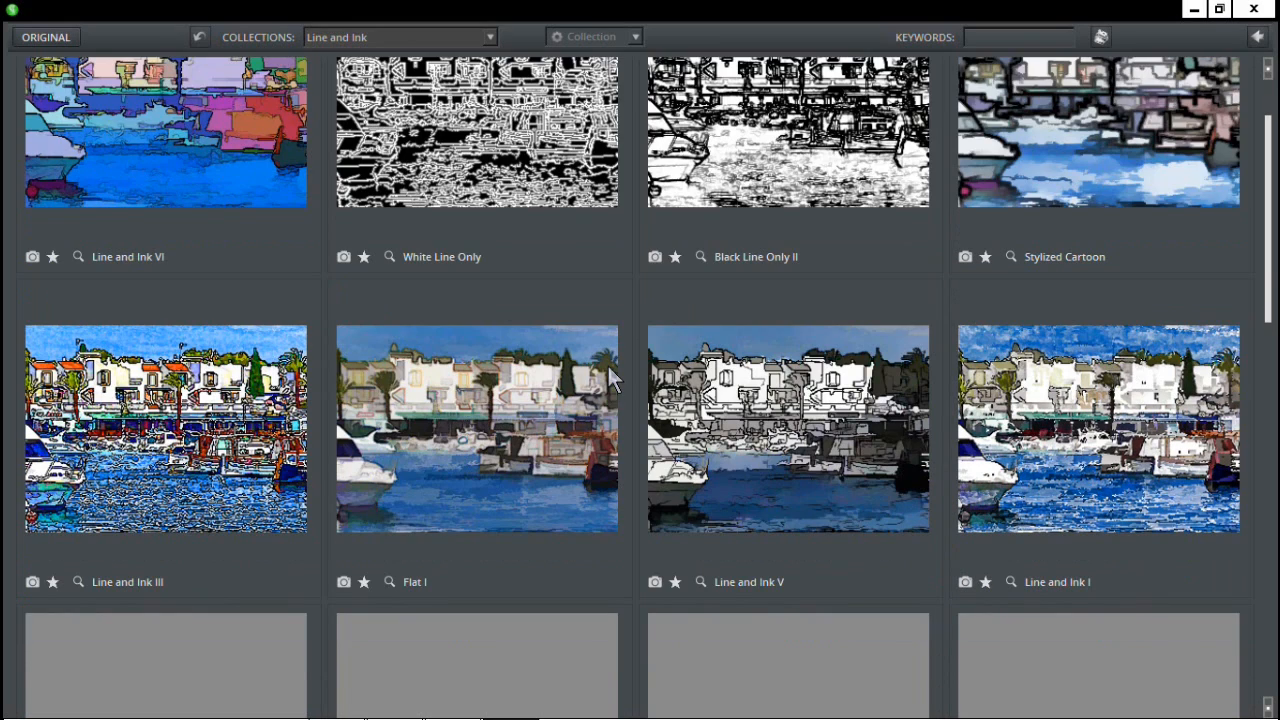
scroll(607, 366, down, 2)
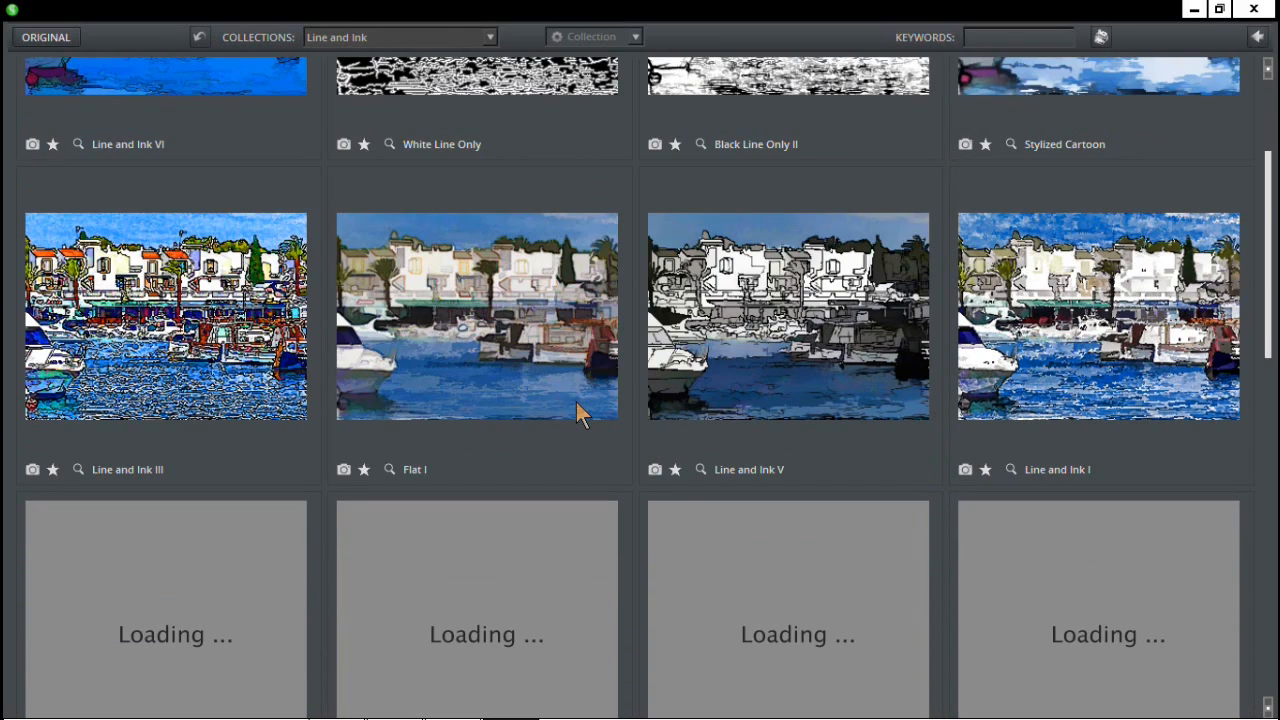
scroll(577, 405, down, 3)
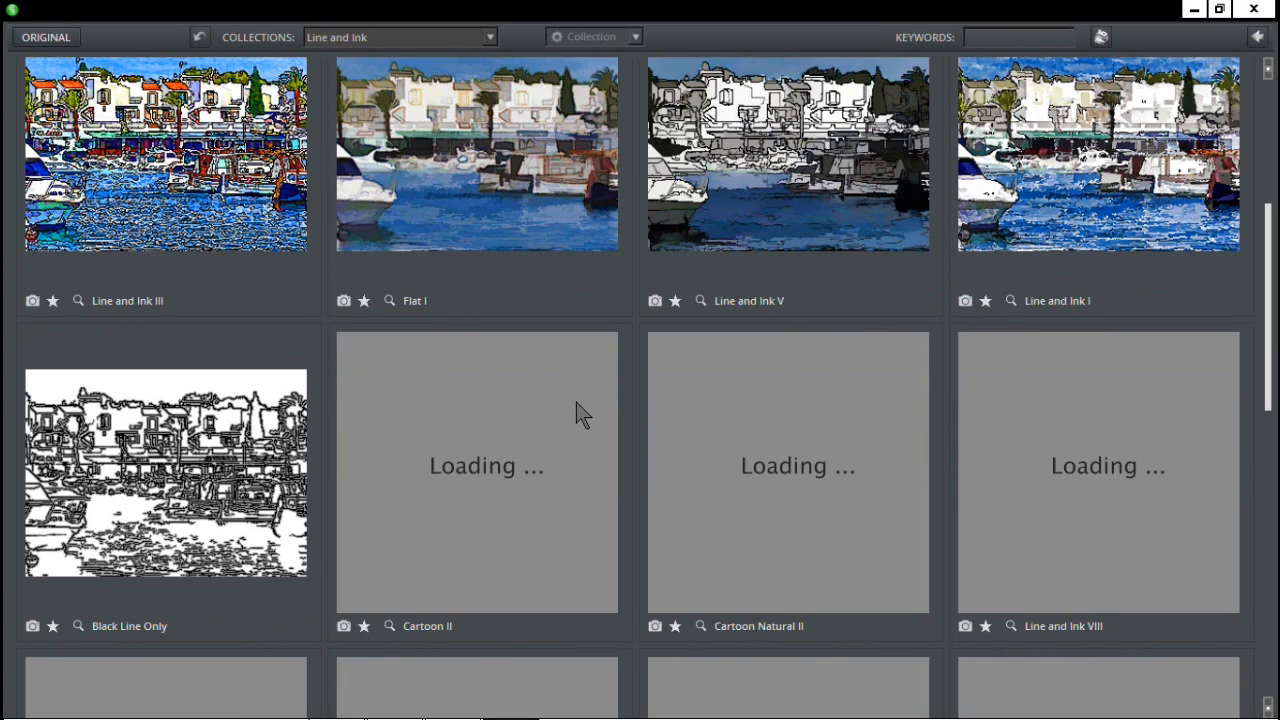
scroll(576, 402, down, 1)
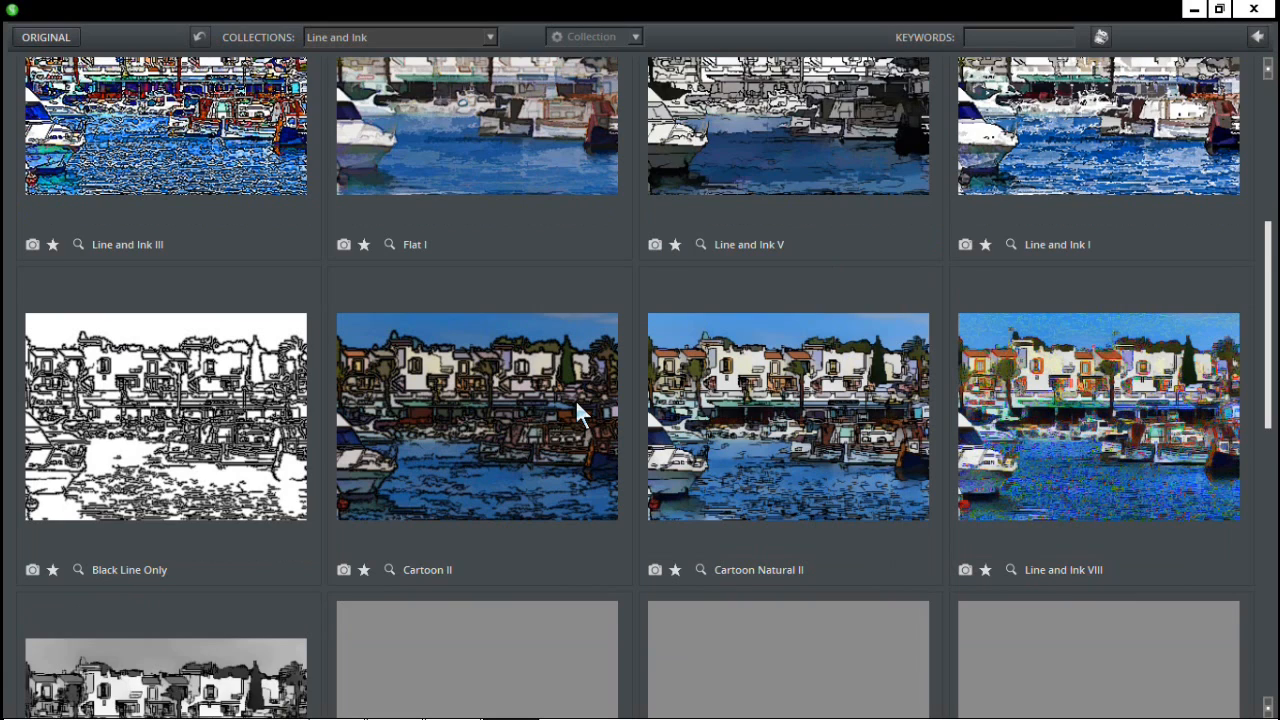
scroll(575, 399, down, 2)
scroll(576, 402, down, 2)
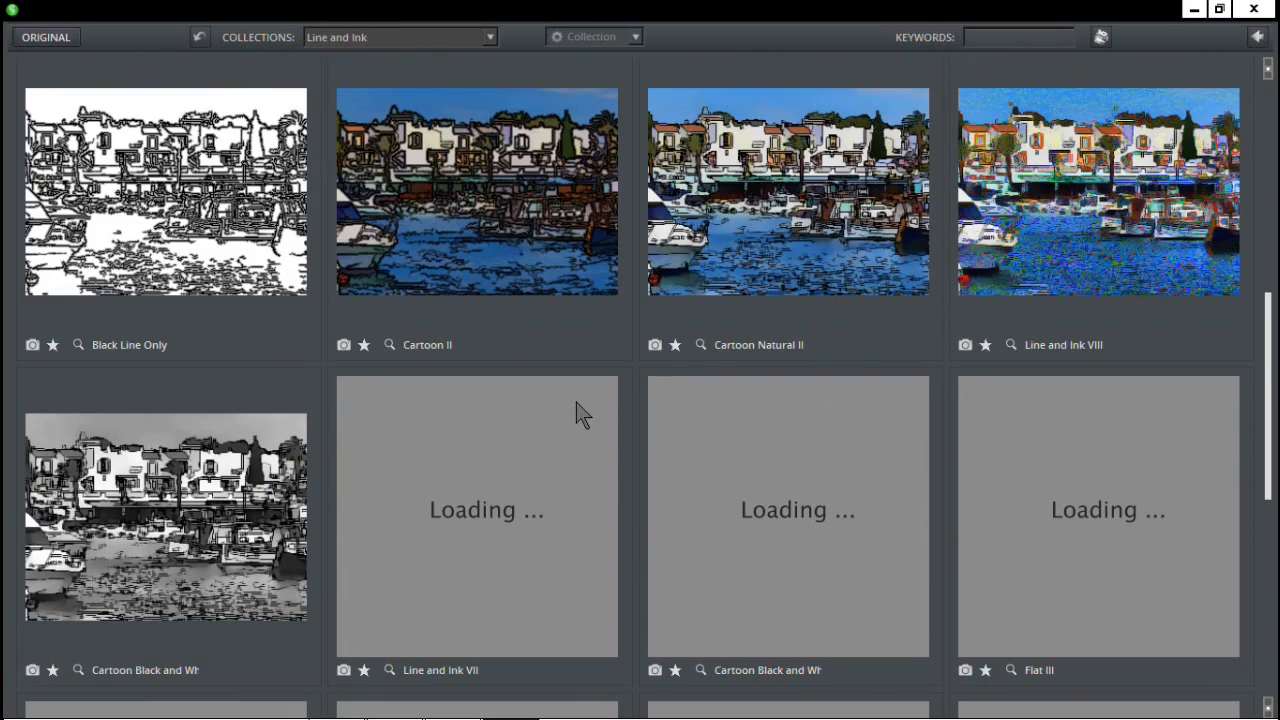
scroll(576, 415, down, 2)
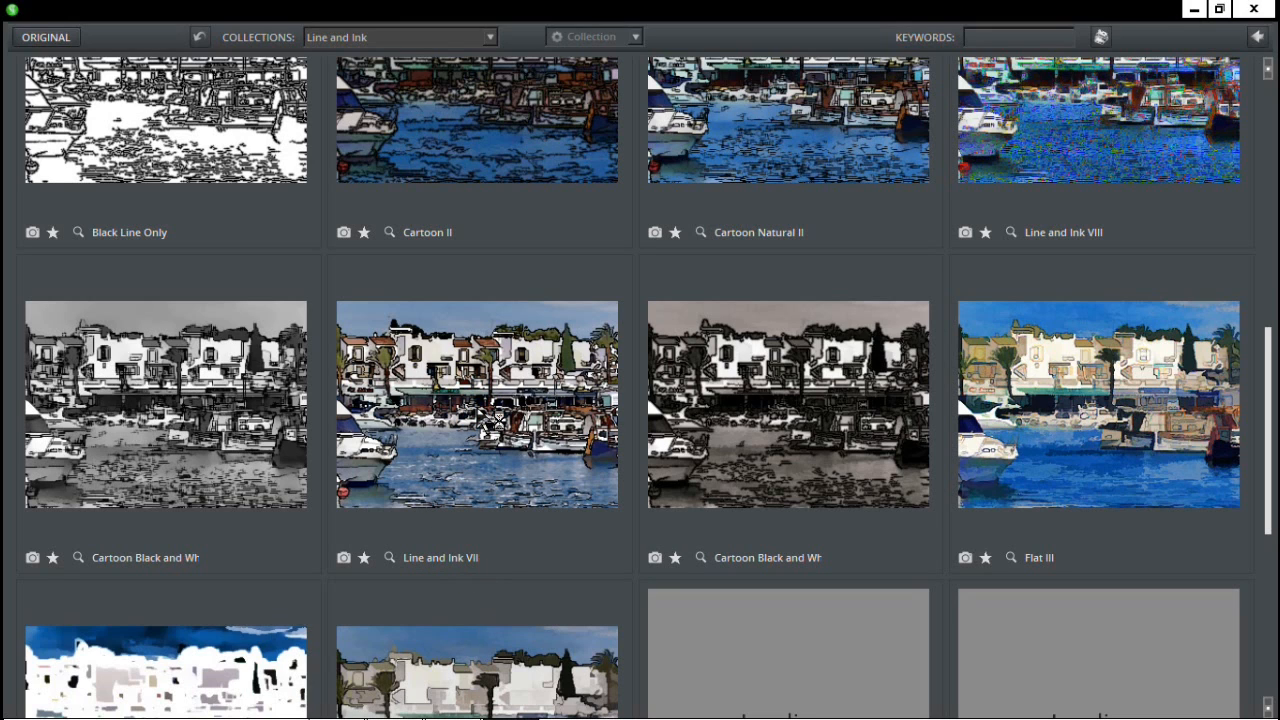
click(490, 418)
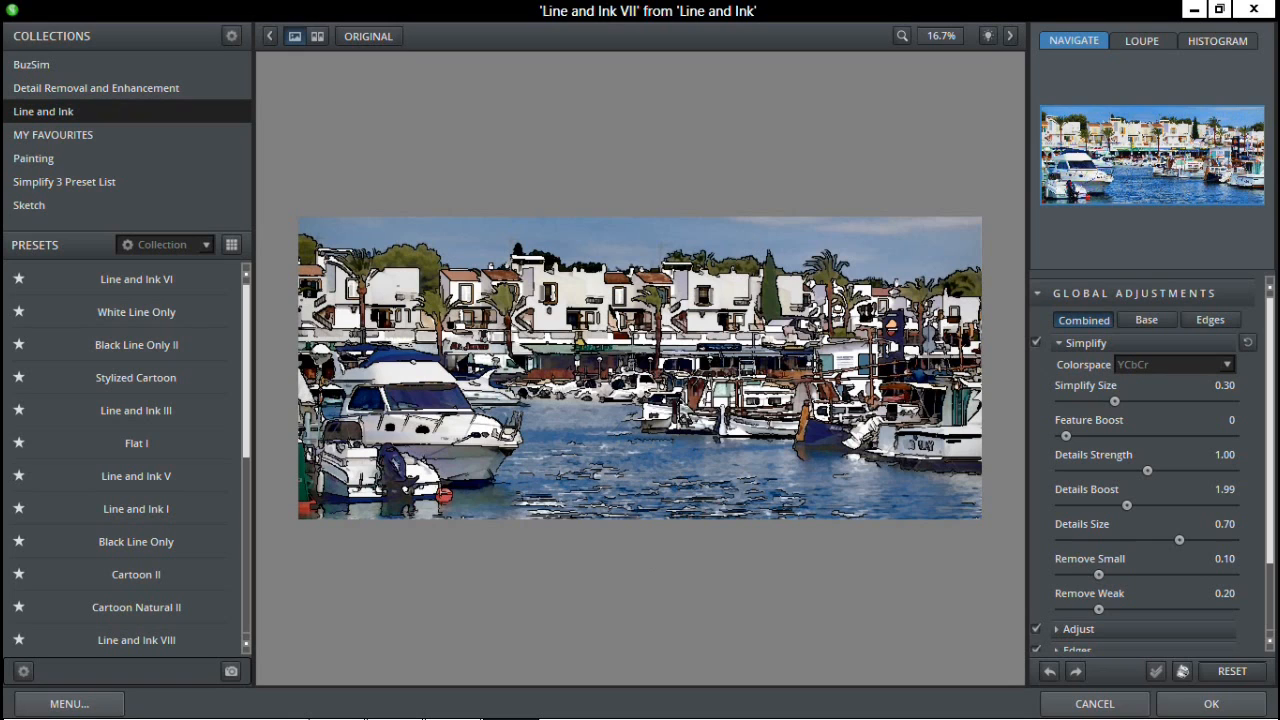
click(943, 42)
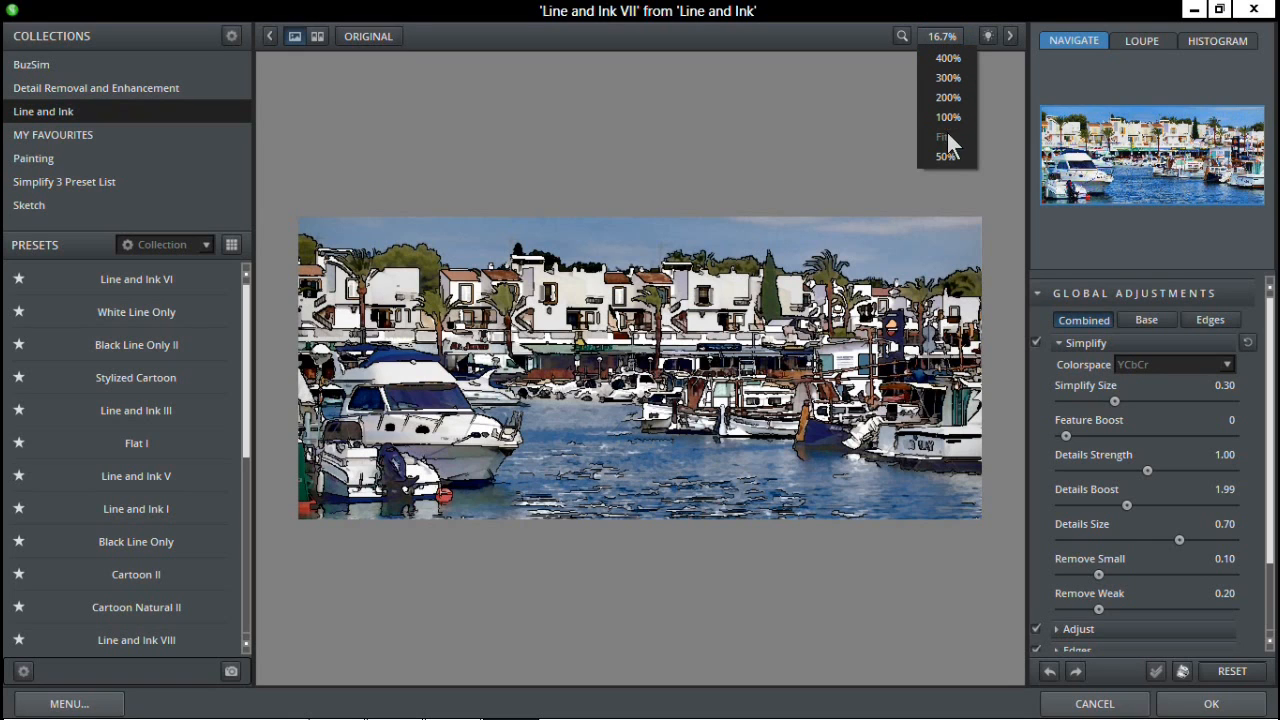
click(945, 158)
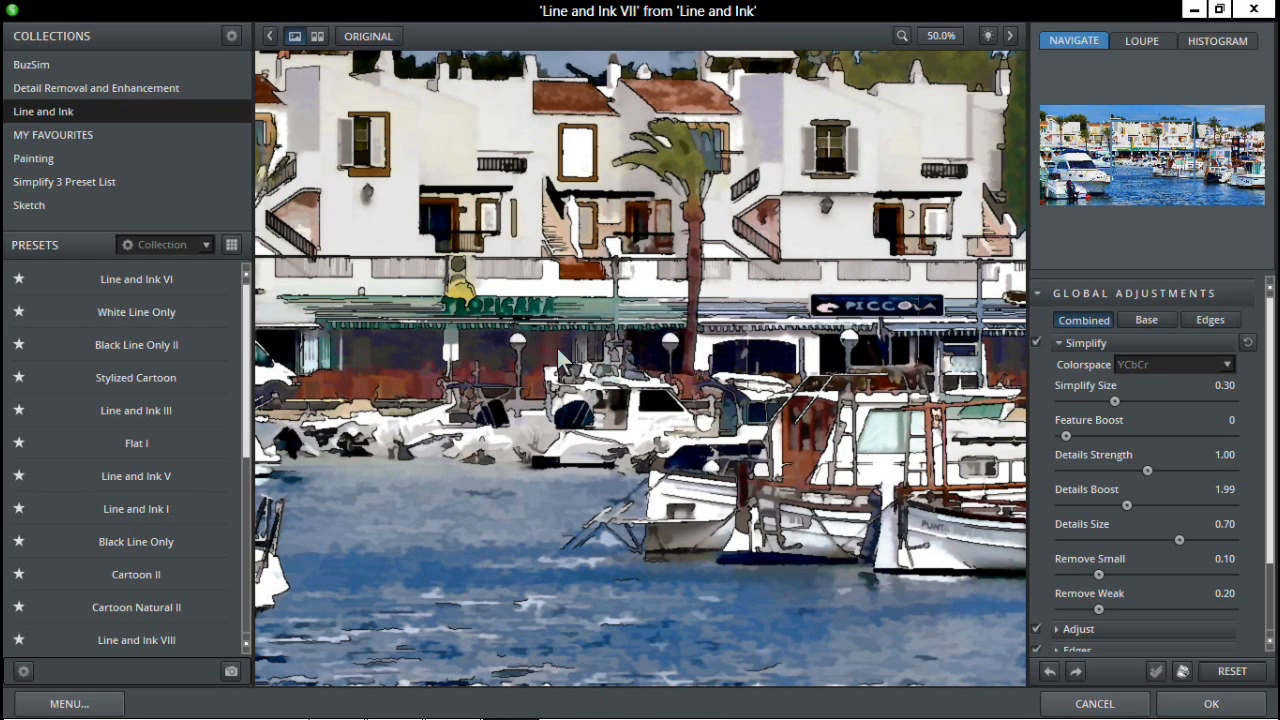
Step: Preview only the base layer around the moored boats and set Simplify Size to 0.49 after trying 0.00 and 1.00
drag(1146, 171, 1204, 157)
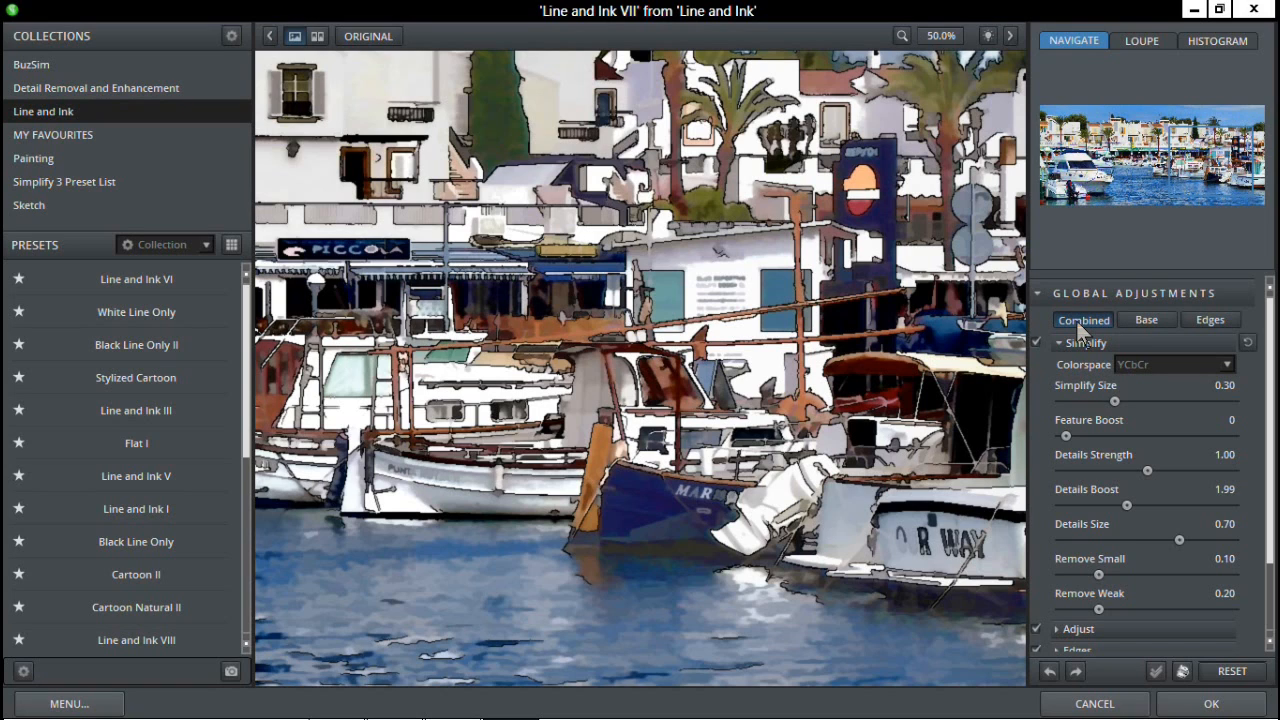
click(1151, 320)
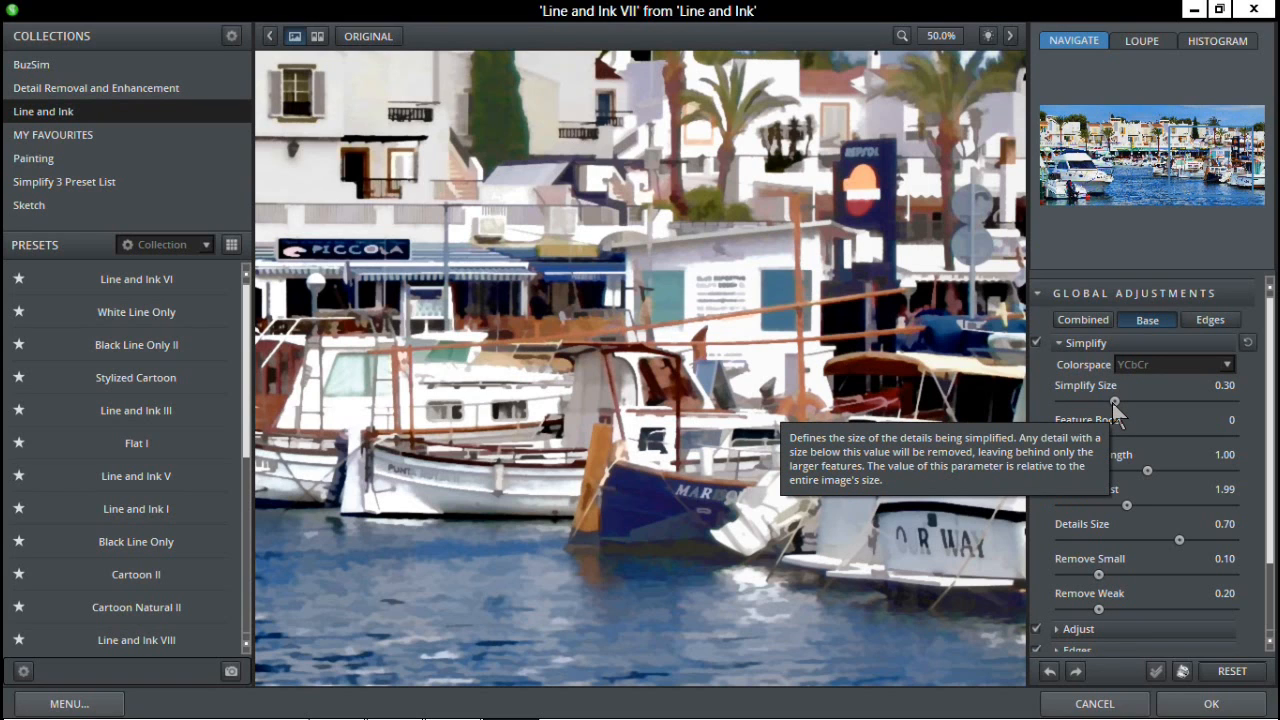
drag(1114, 402, 1040, 415)
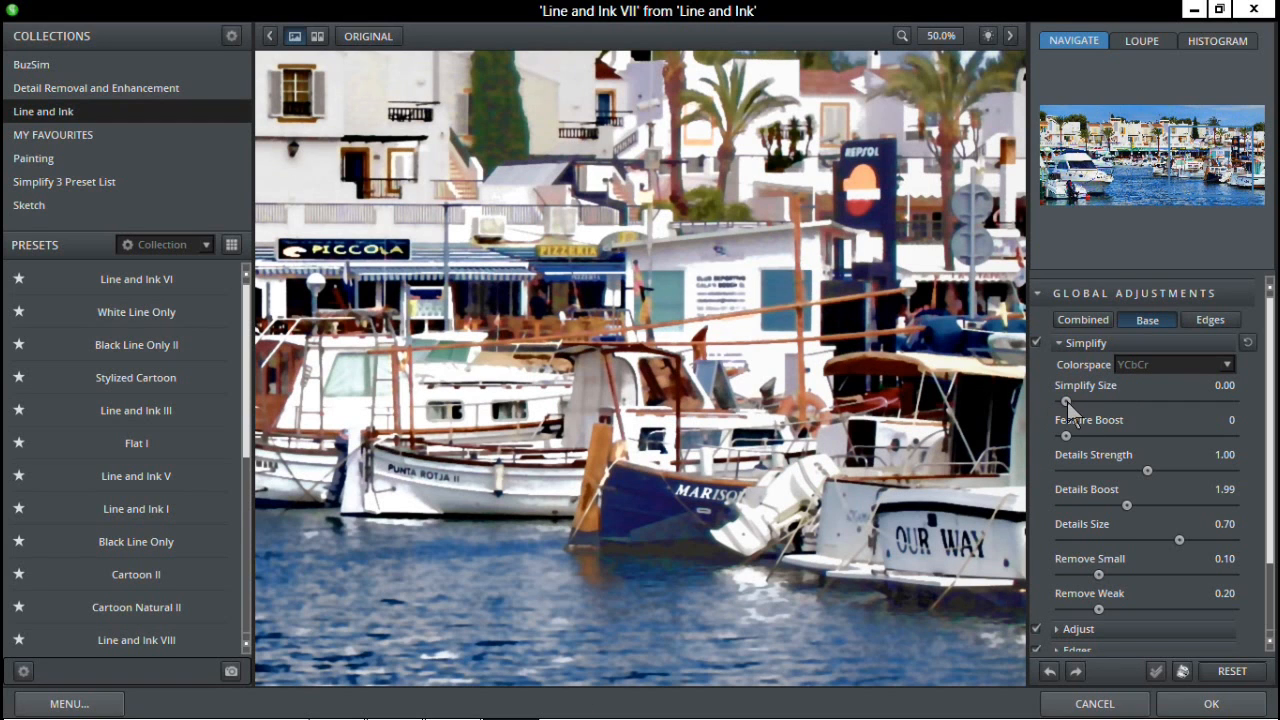
drag(1067, 402, 1250, 425)
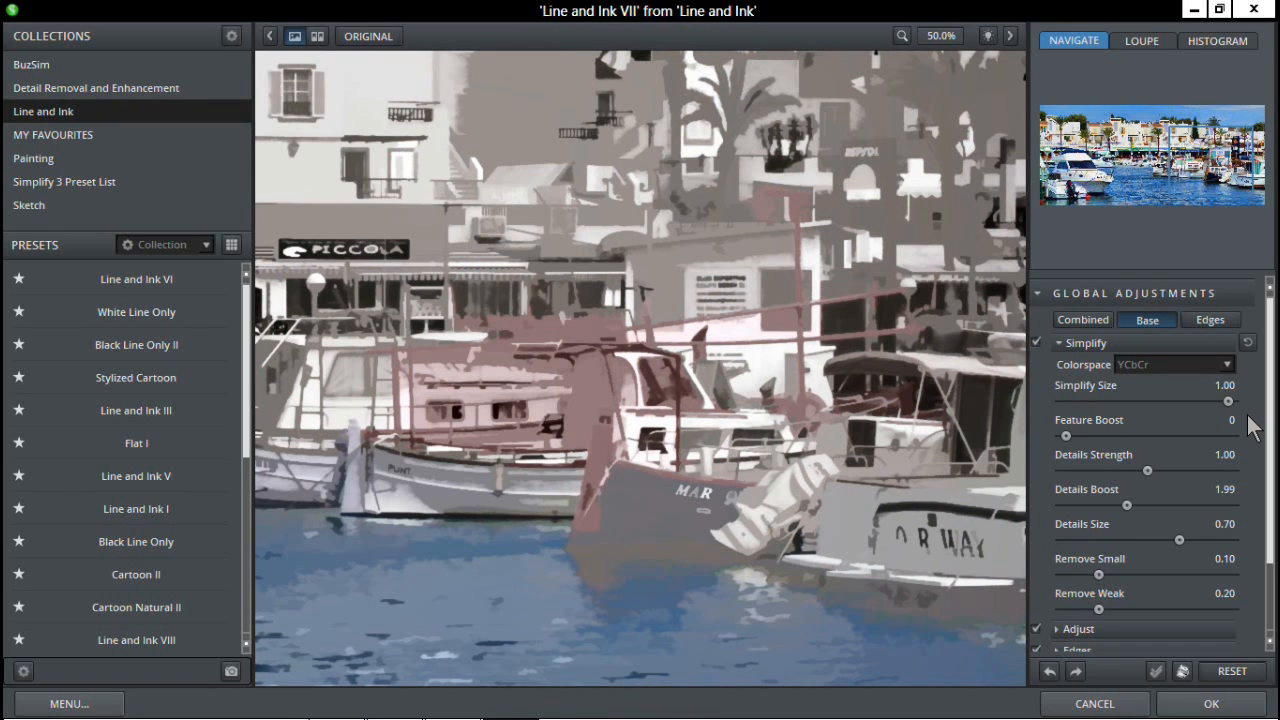
drag(1228, 401, 1146, 400)
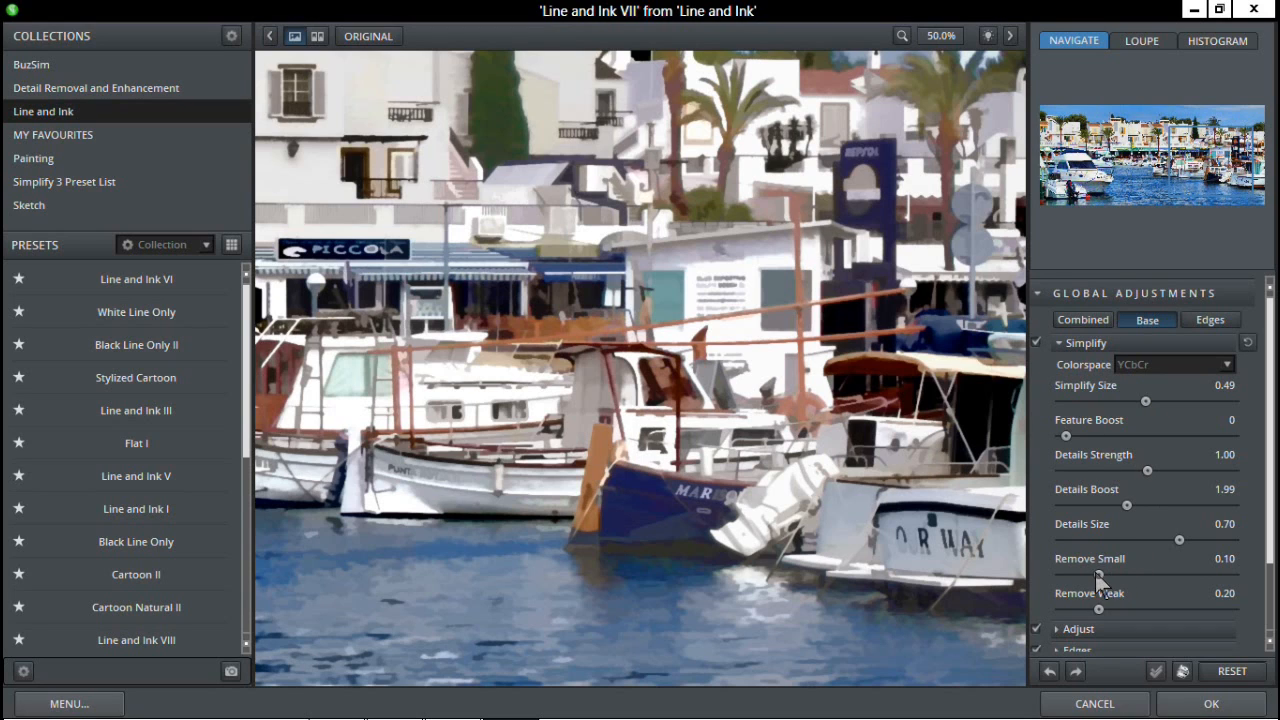
Step: Set Remove Small to 0.14 after trying 0.50, 0.04 and 0.21 on the base layer
drag(1098, 577, 1242, 580)
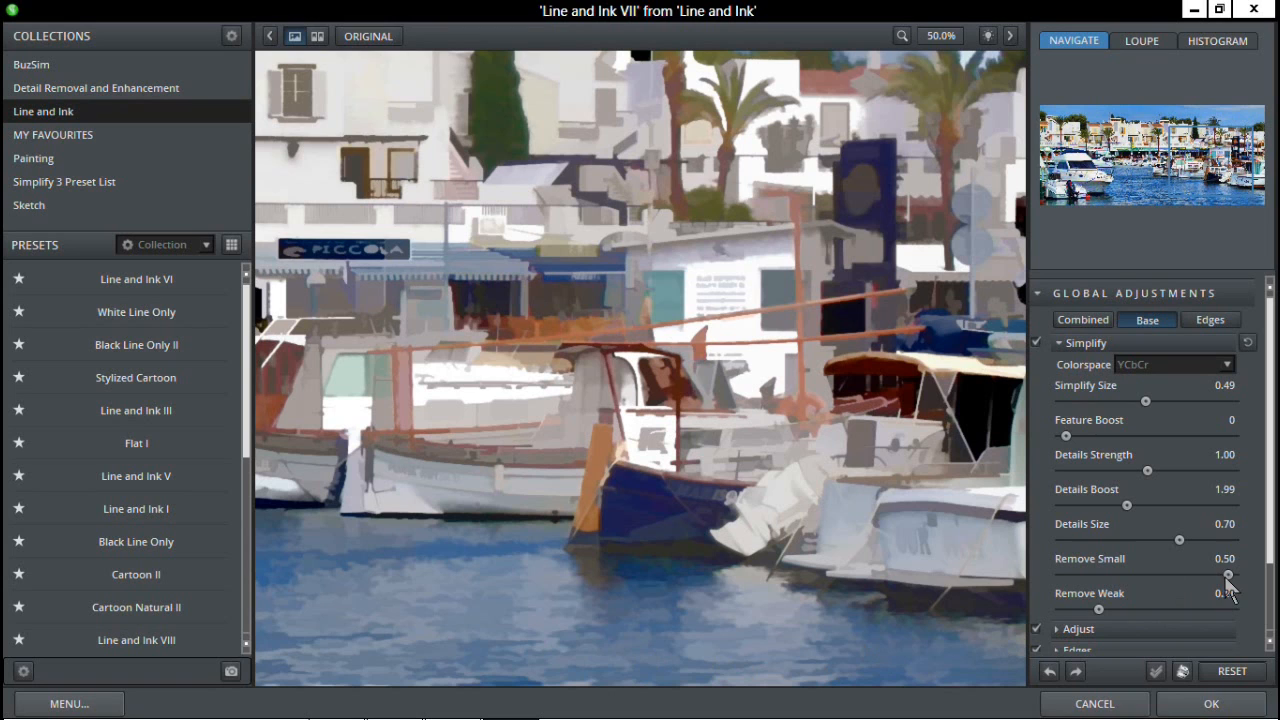
drag(1226, 578, 1079, 584)
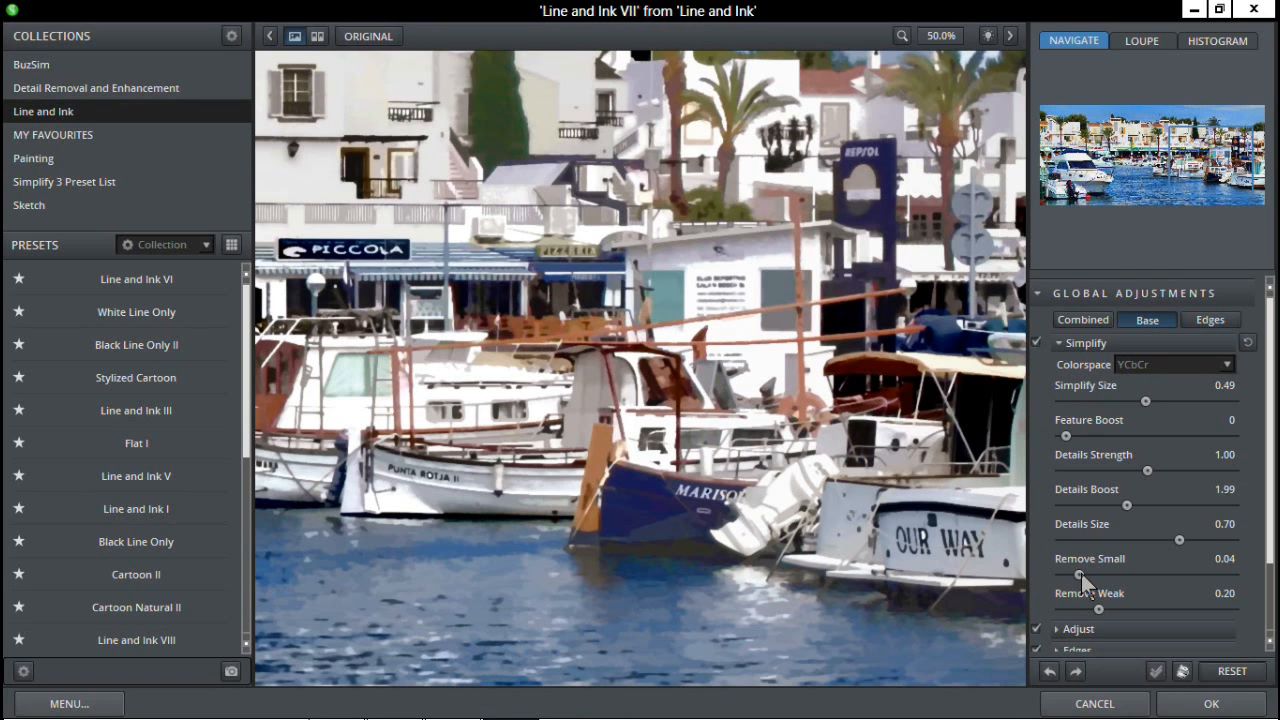
drag(1081, 573, 1133, 574)
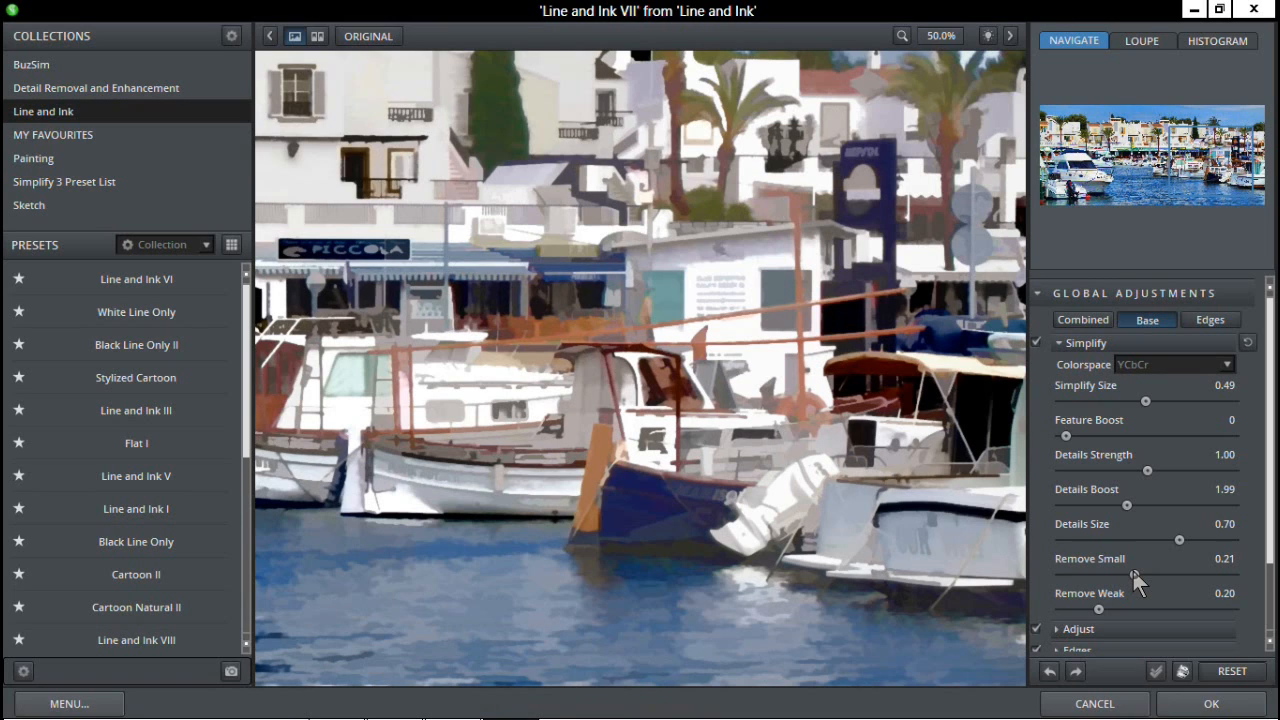
drag(1133, 574, 1108, 572)
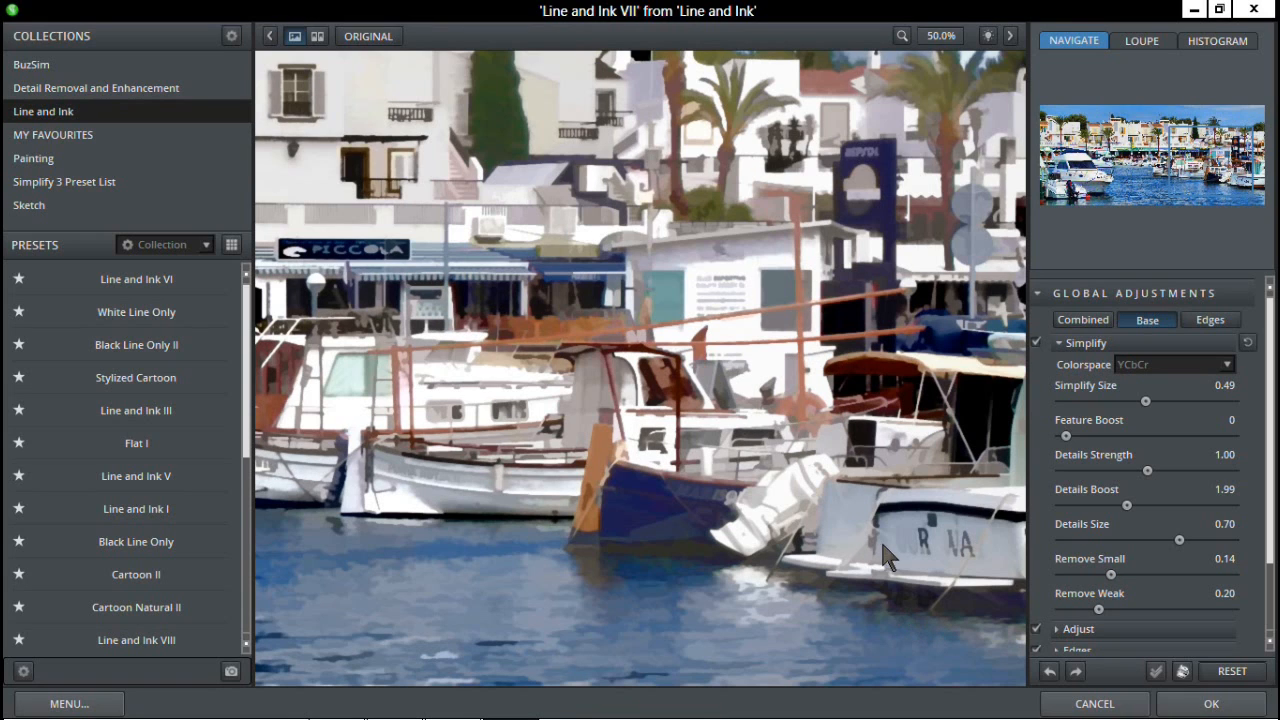
Step: Fit the whole harbour image in the preview and accept the Topaz Simplify result
click(946, 37)
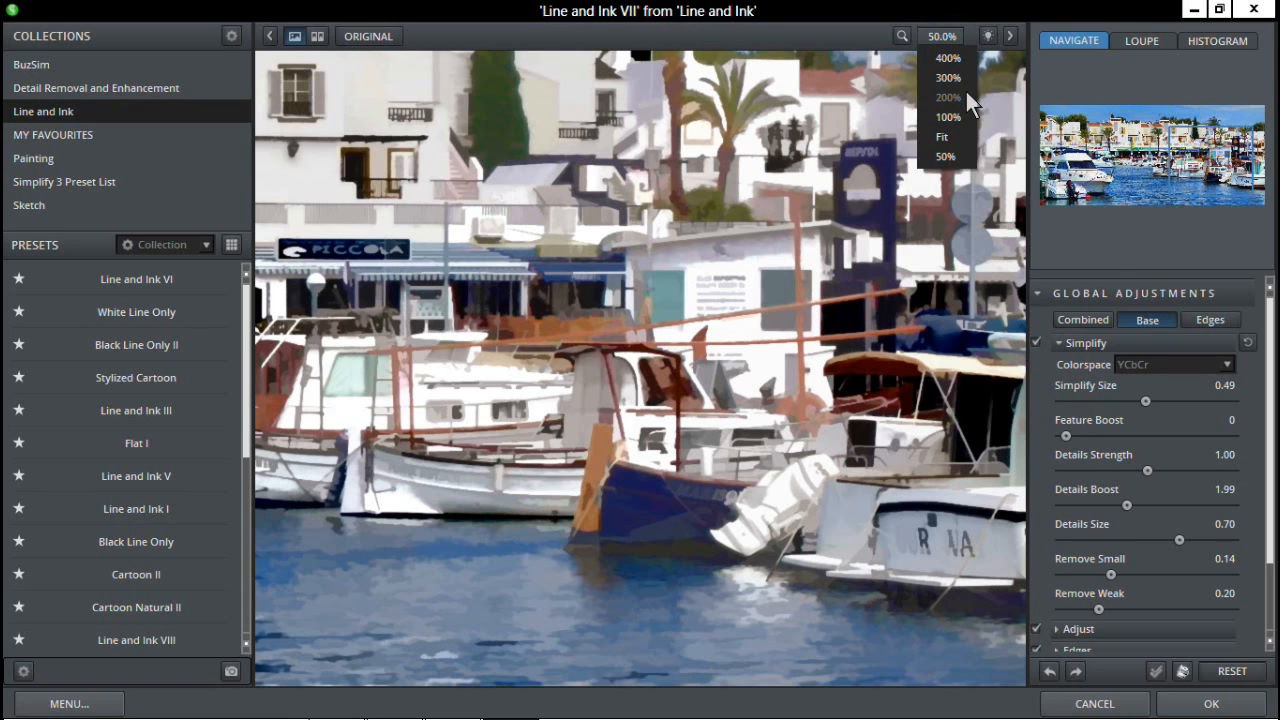
click(949, 140)
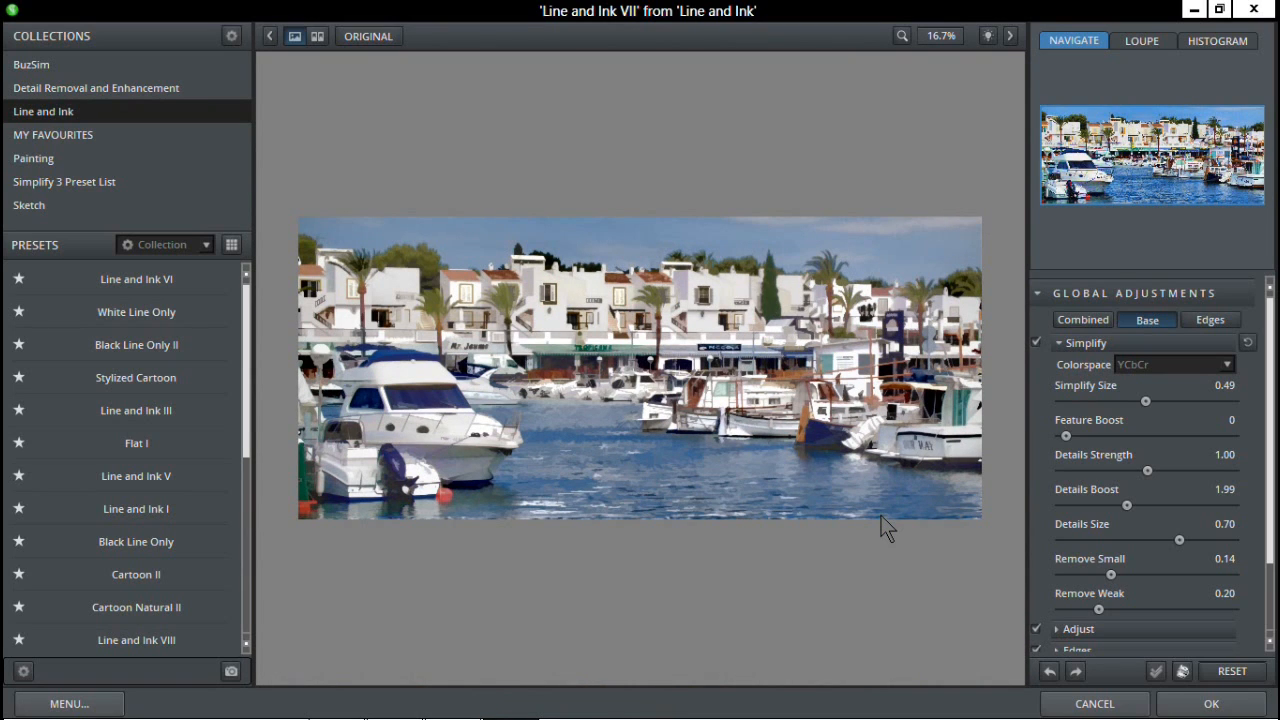
click(1201, 705)
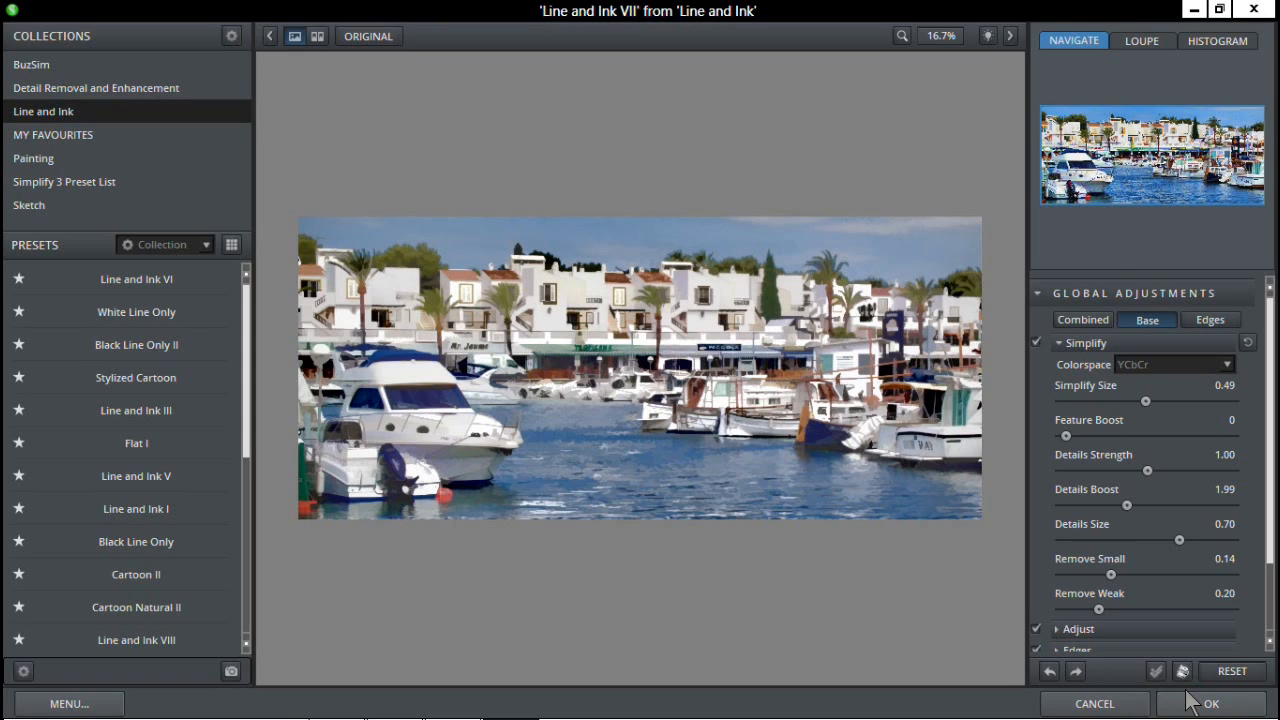